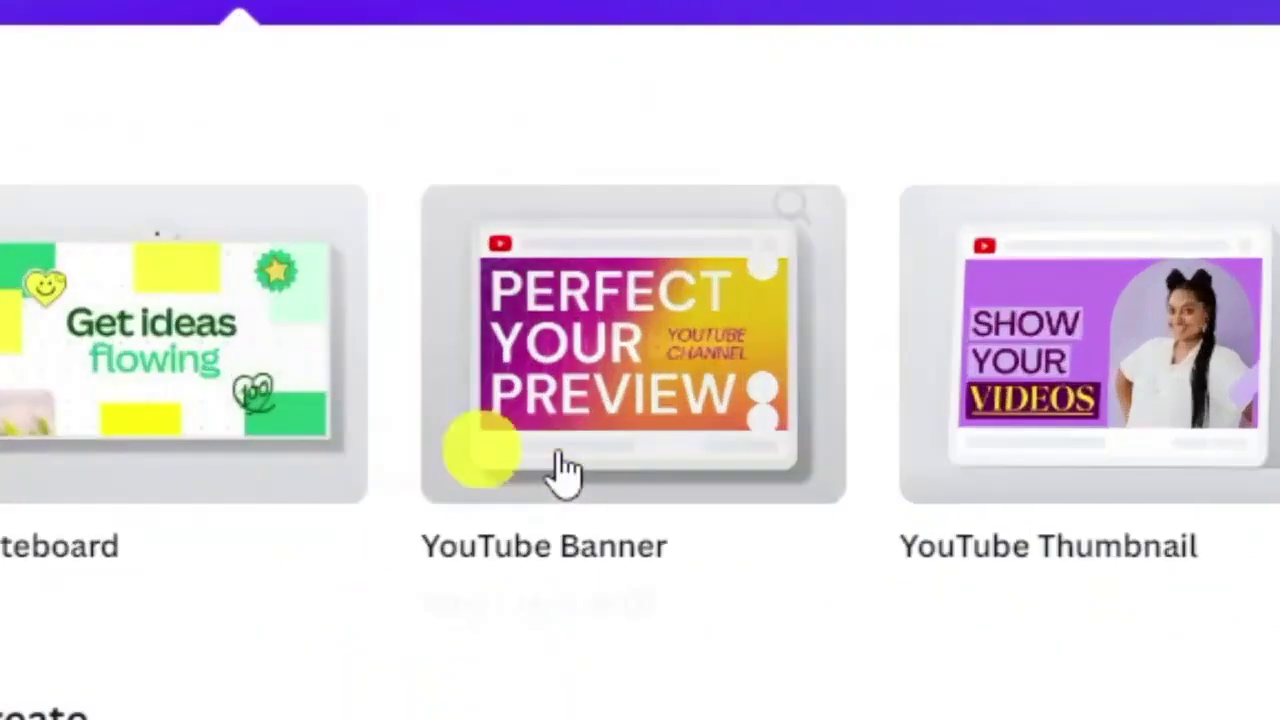
- Search templates for 'music youtube banner' and pick the Music YouTube Banner suggestion
mouse_move(562, 400)
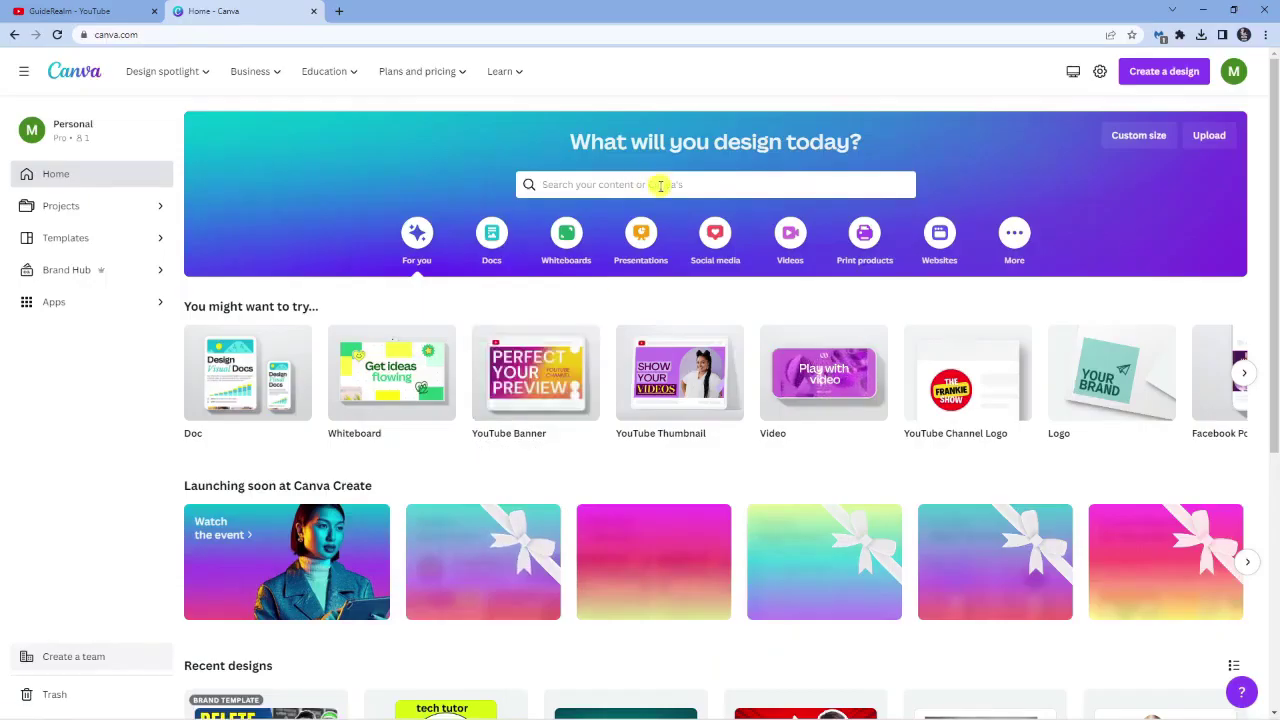
click(730, 186)
text(yo)
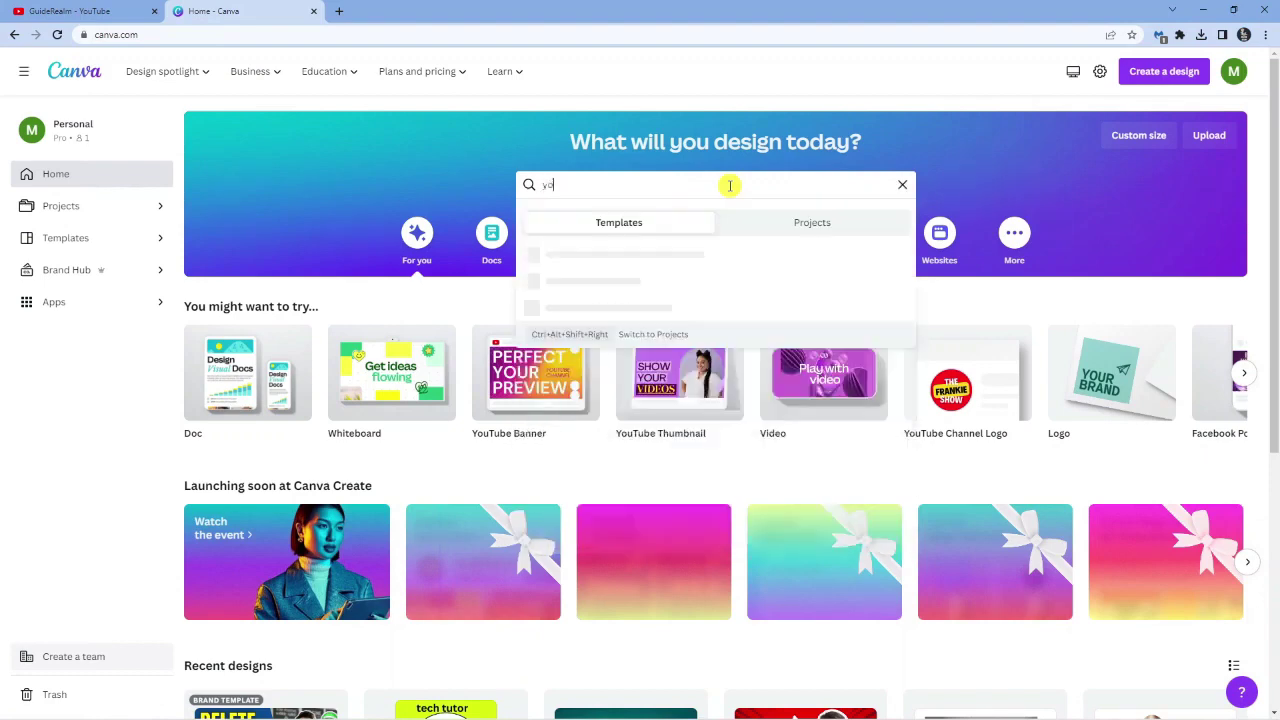
text(utube)
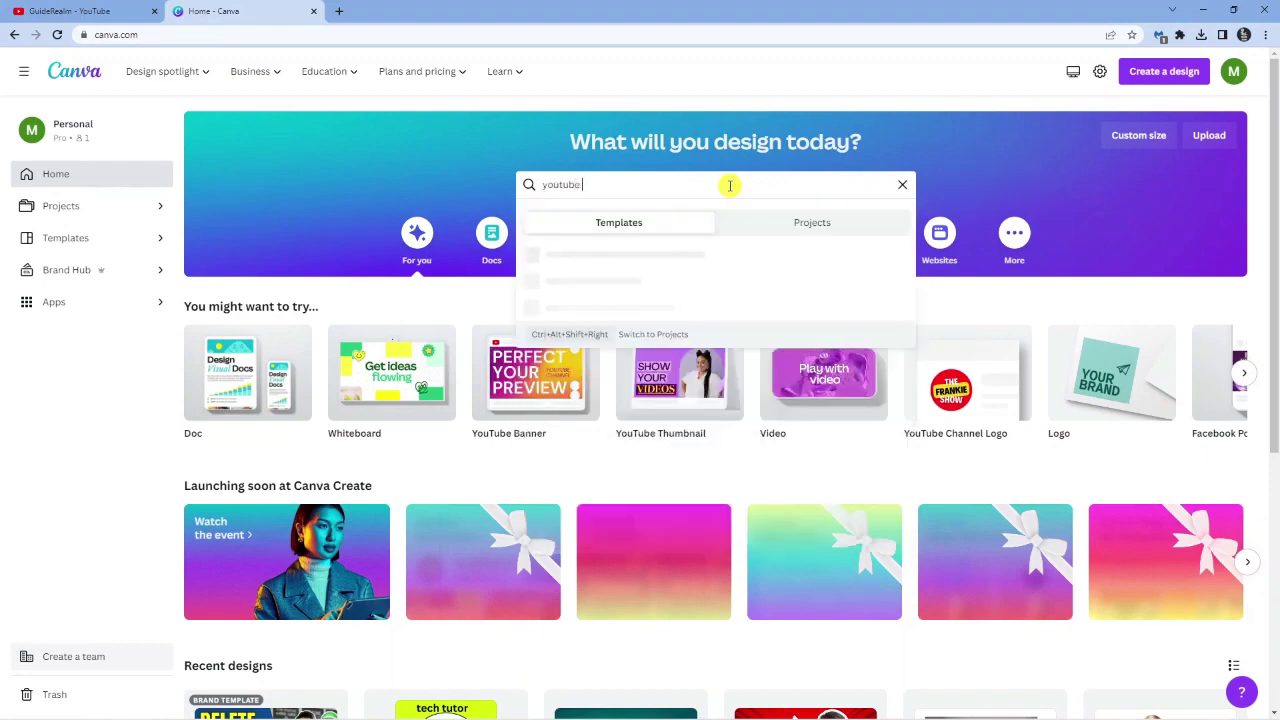
text( banner)
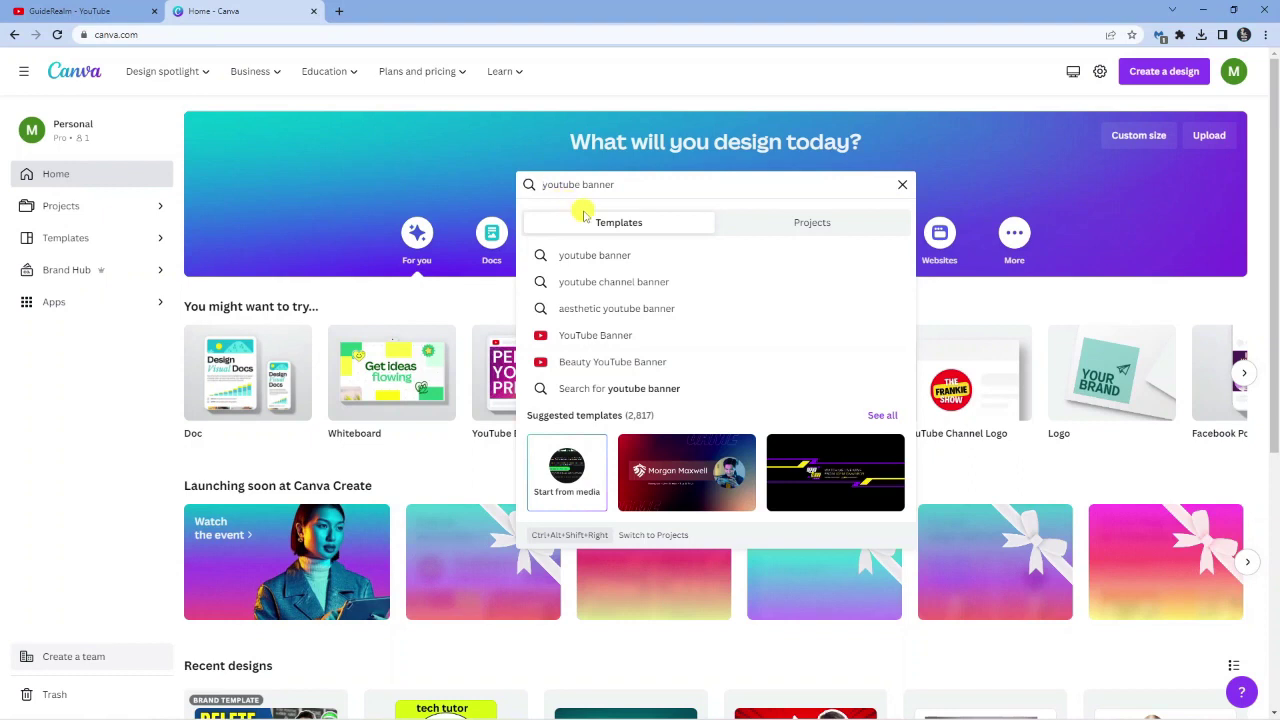
key(Home)
text(music)
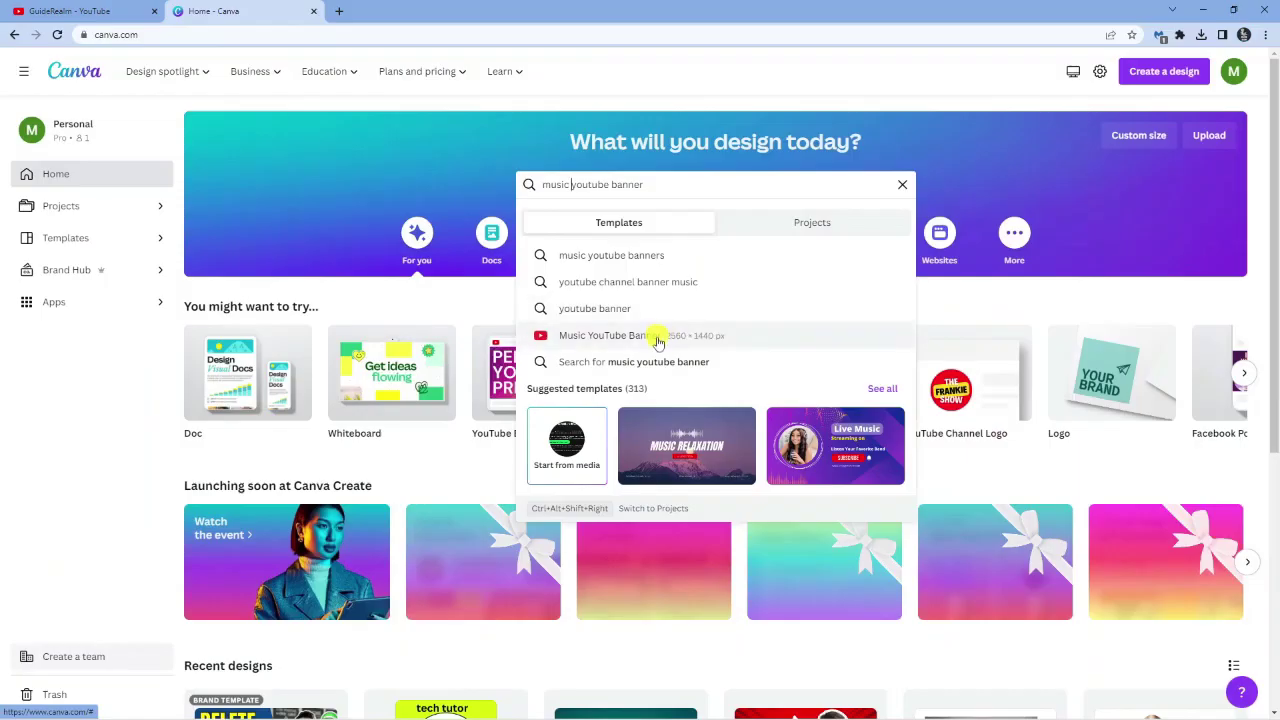
click(650, 336)
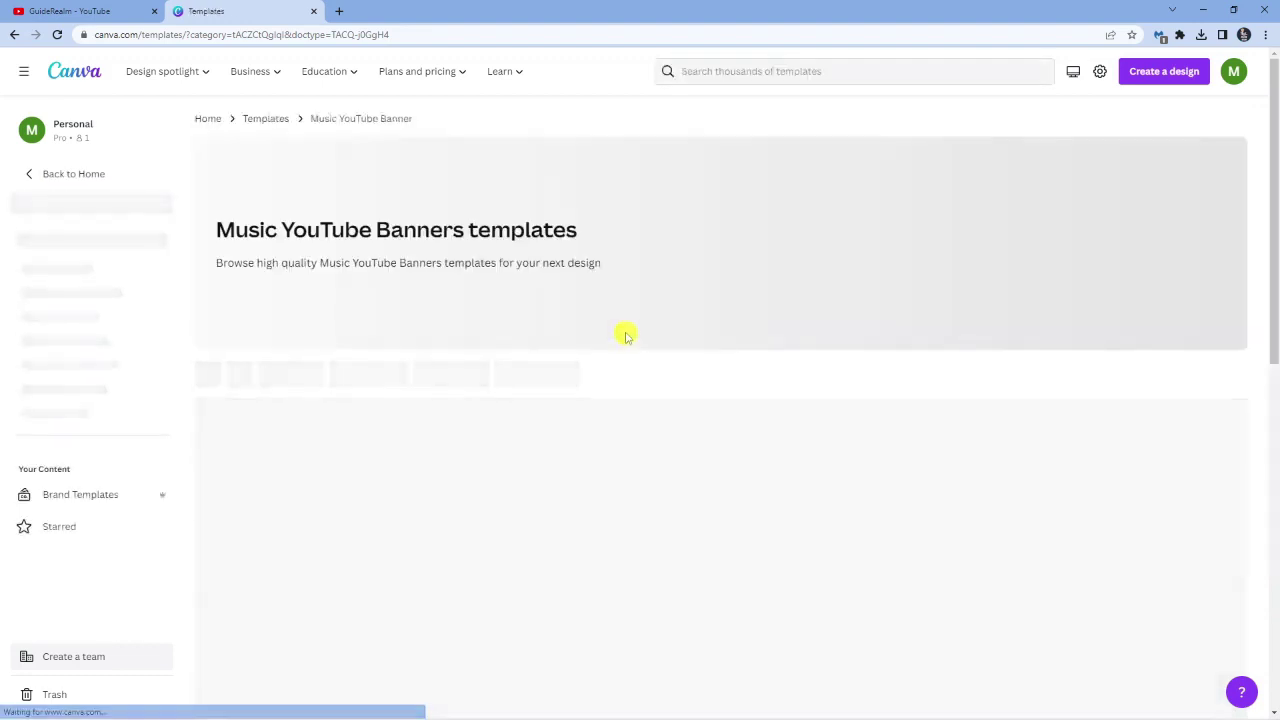
- Create a blank Music YouTube Banner from the templates page
scroll(848, 393, down, 2)
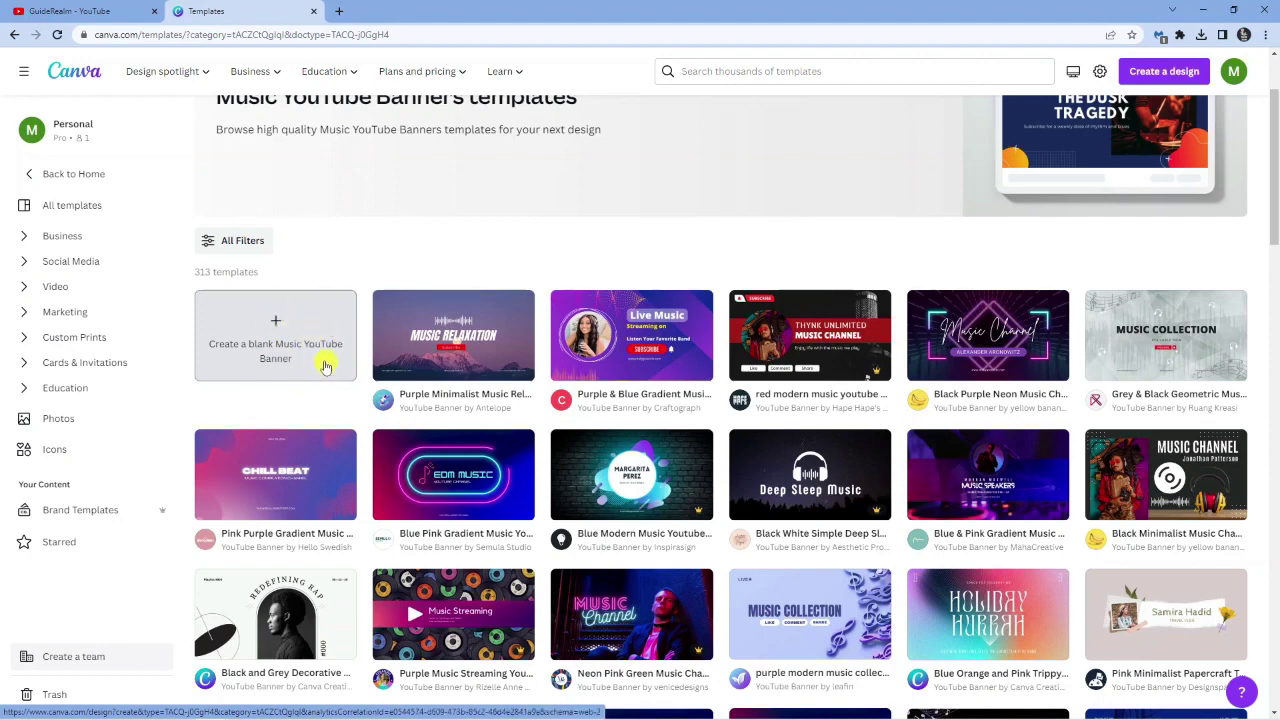
click(324, 364)
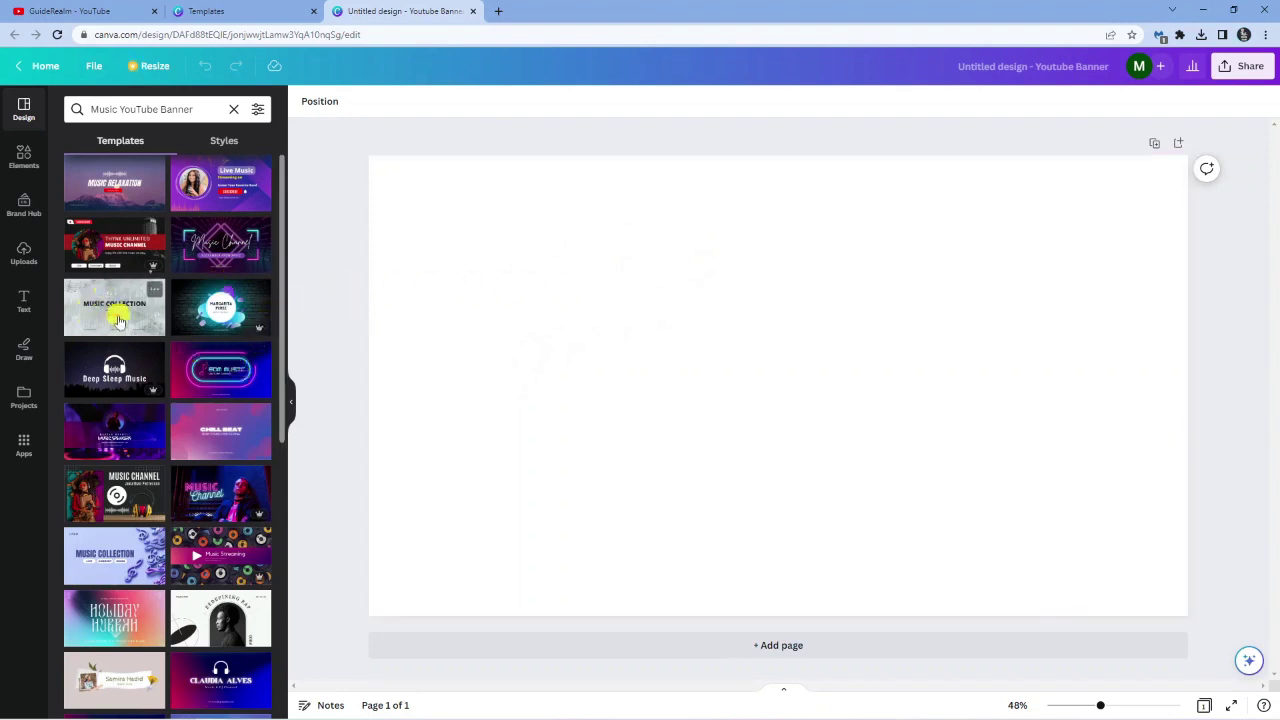
- Apply the Music Relaxation template and shift its title up and left over the soundwave
click(122, 190)
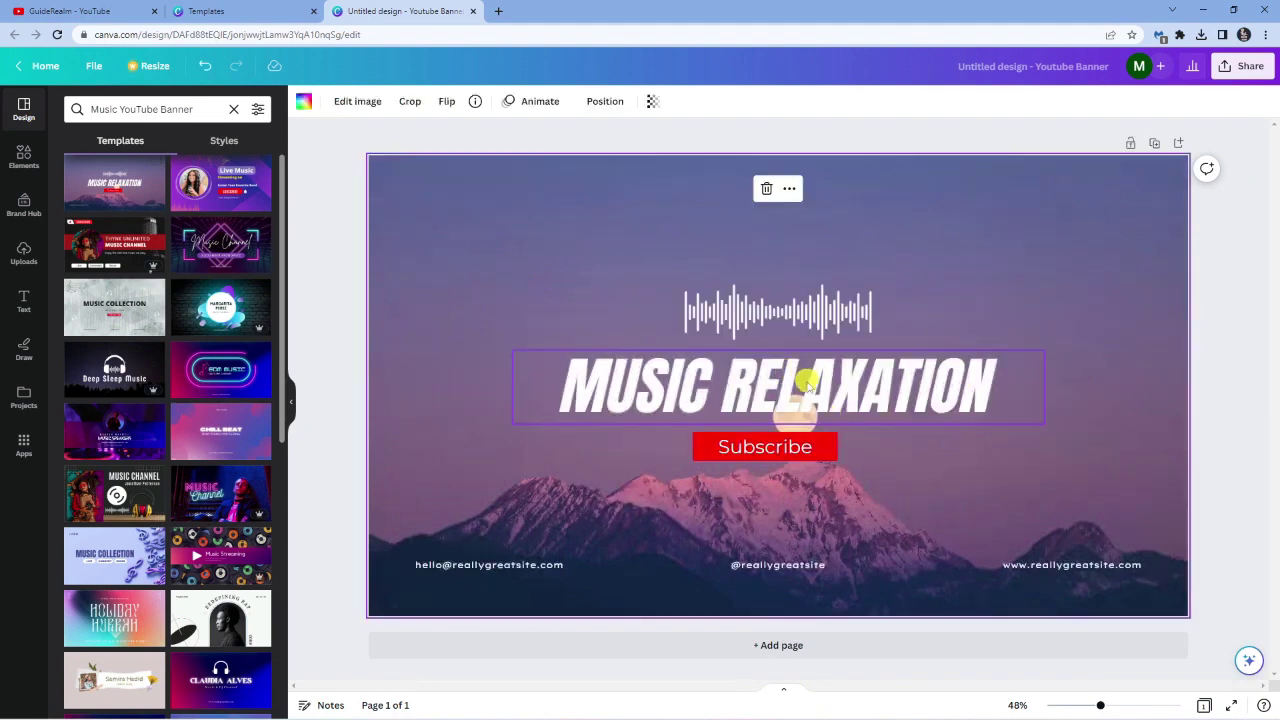
drag(808, 383, 808, 377)
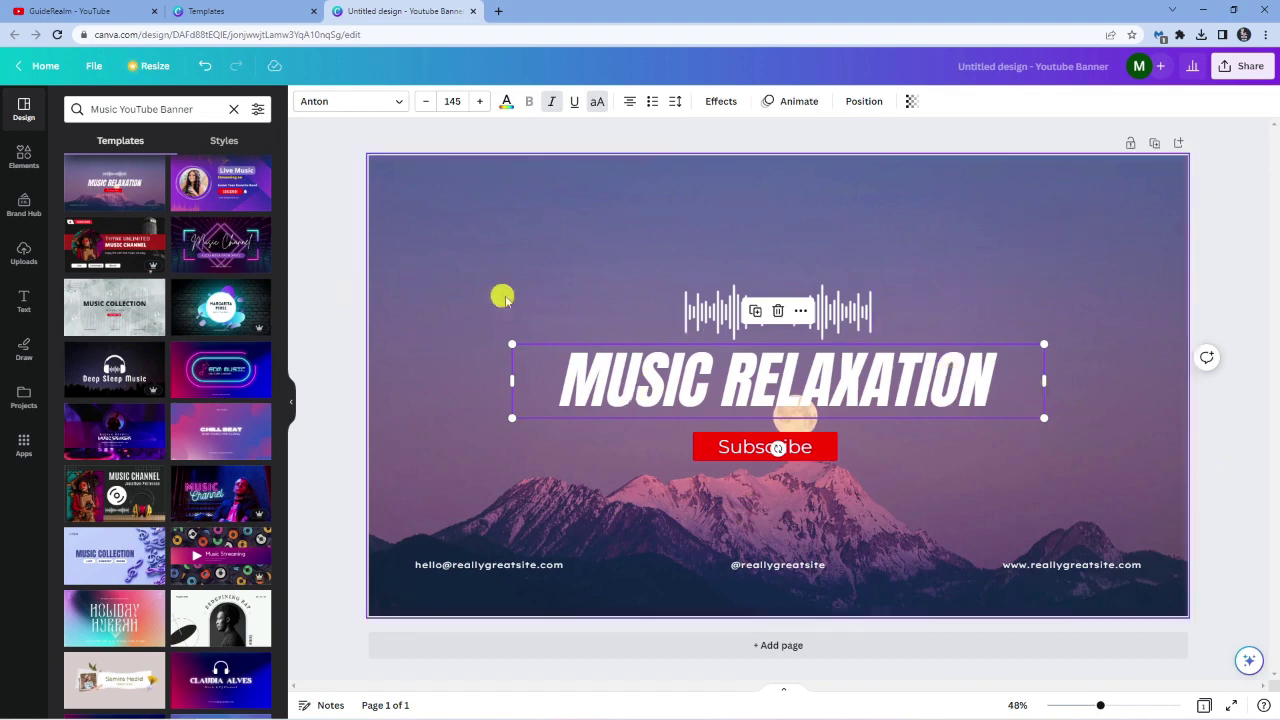
drag(814, 386, 803, 360)
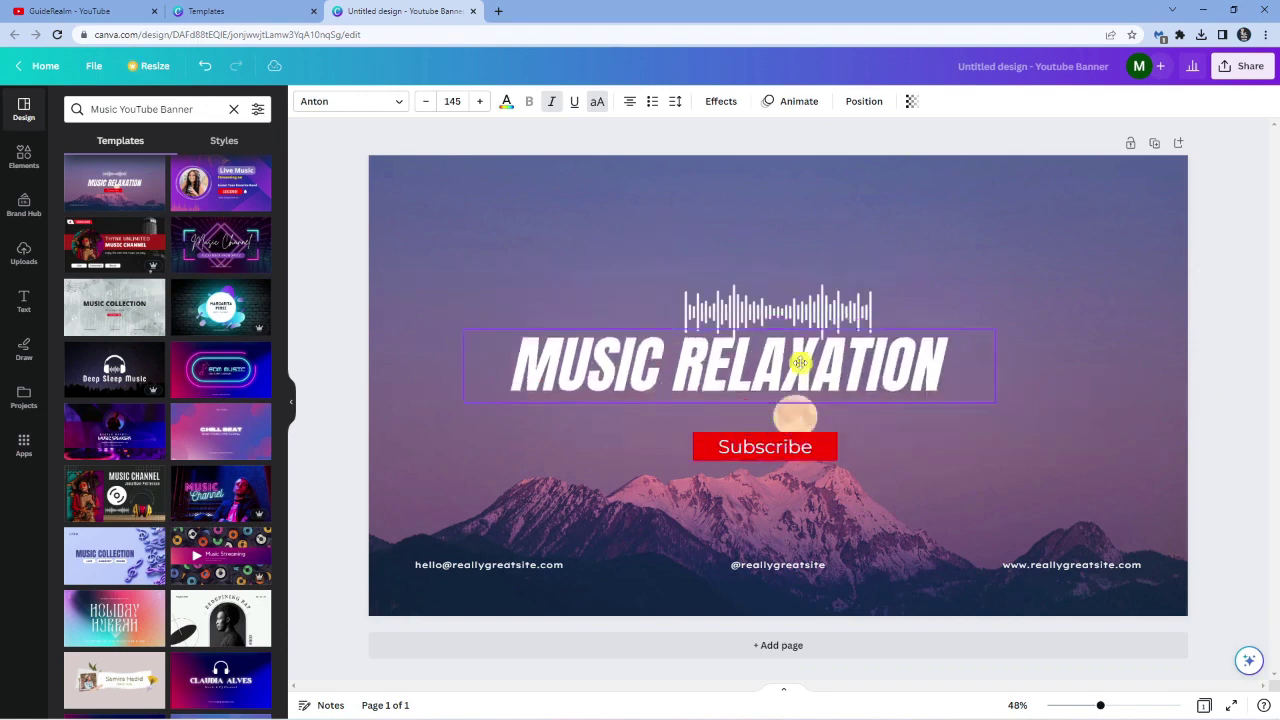
double_click(838, 370)
click(886, 371)
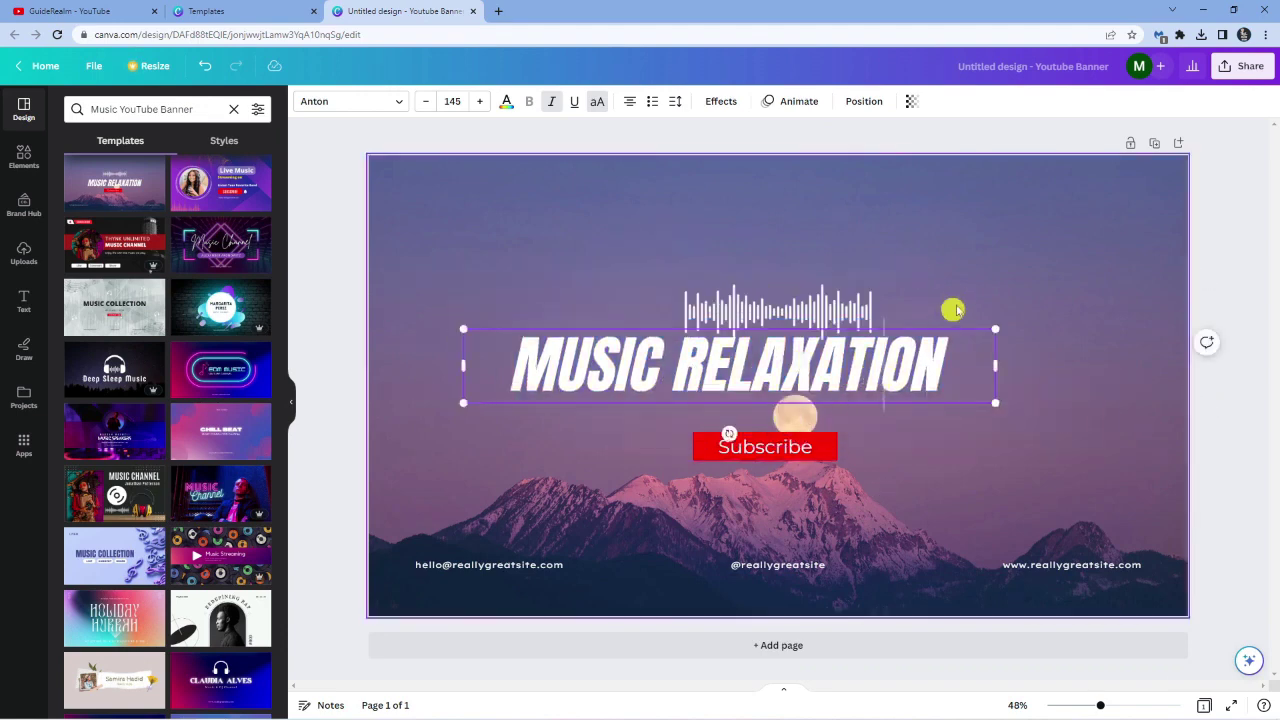
click(424, 349)
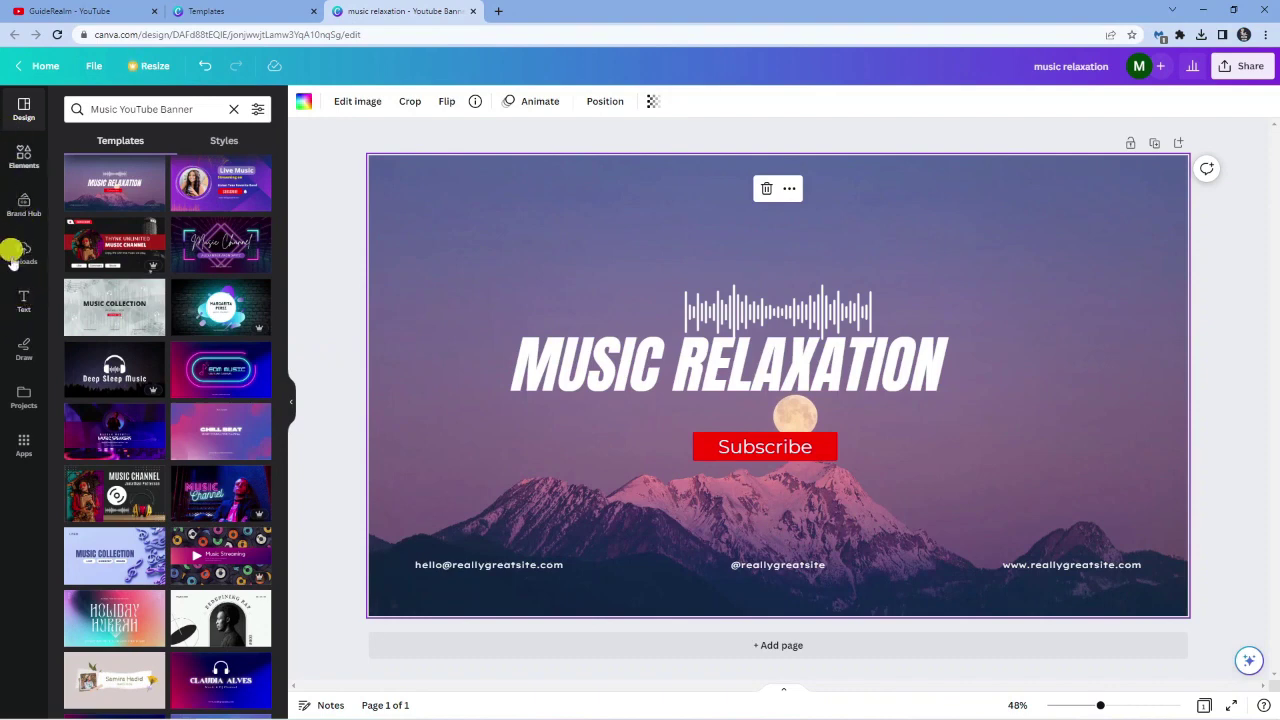
click(24, 300)
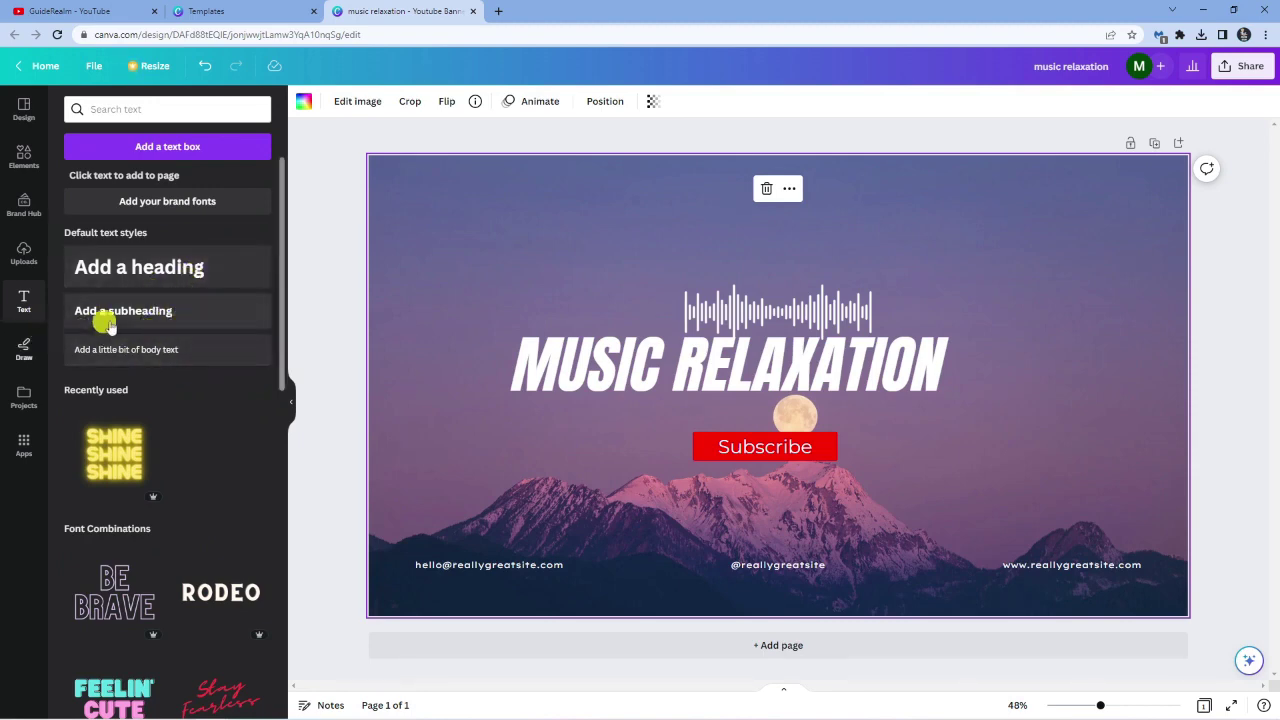
- Add the GLOW neon text style and move it up-left over the title
scroll(170, 355, down, 1)
scroll(172, 362, down, 1)
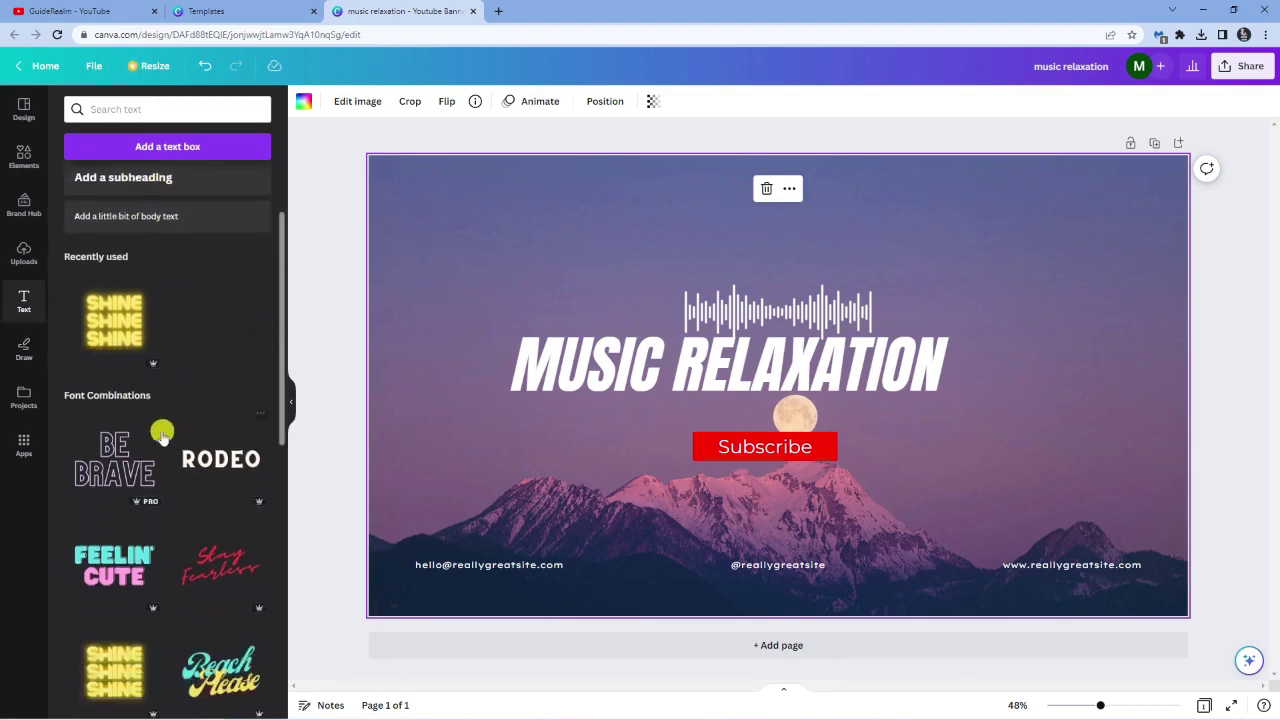
scroll(160, 442, down, 1)
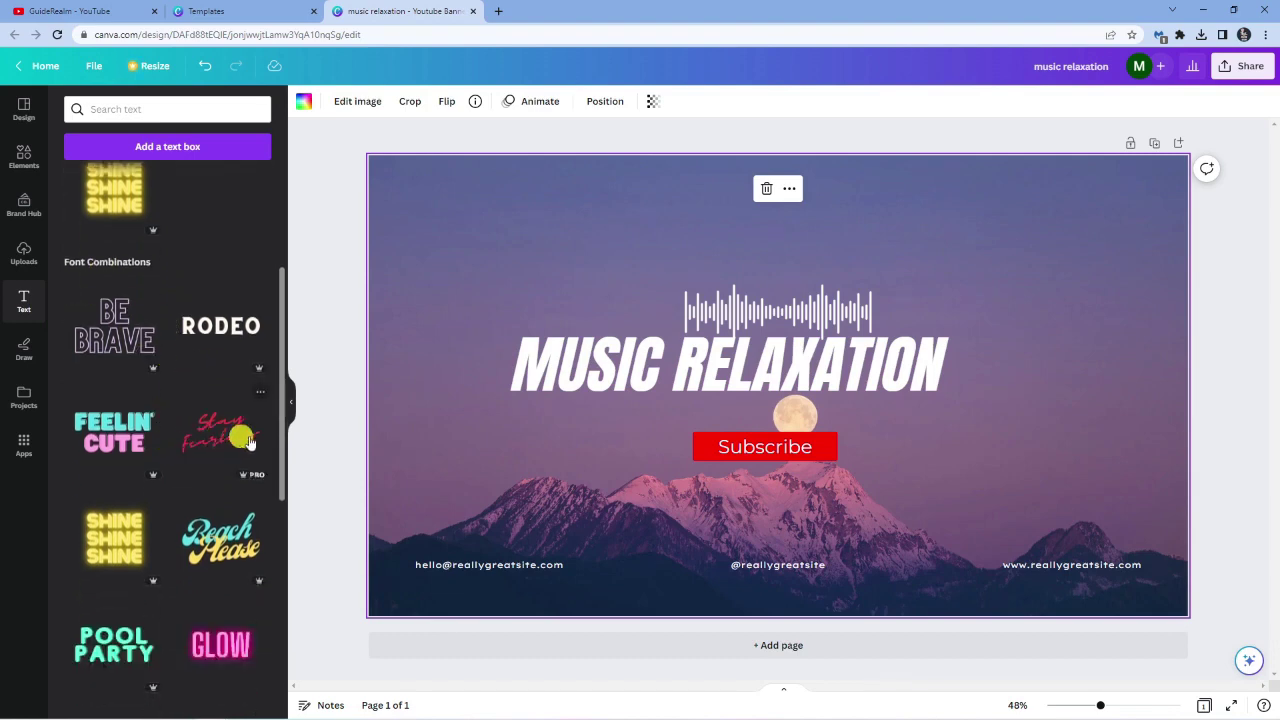
scroll(197, 437, down, 2)
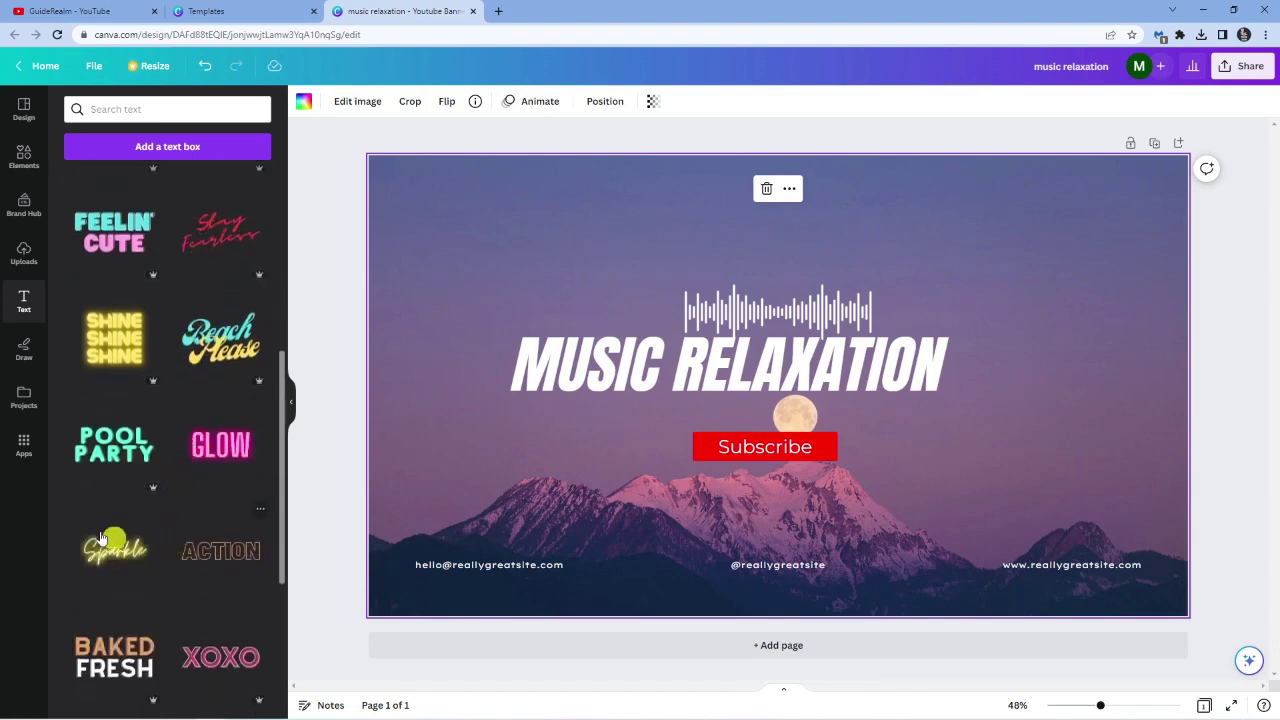
click(220, 445)
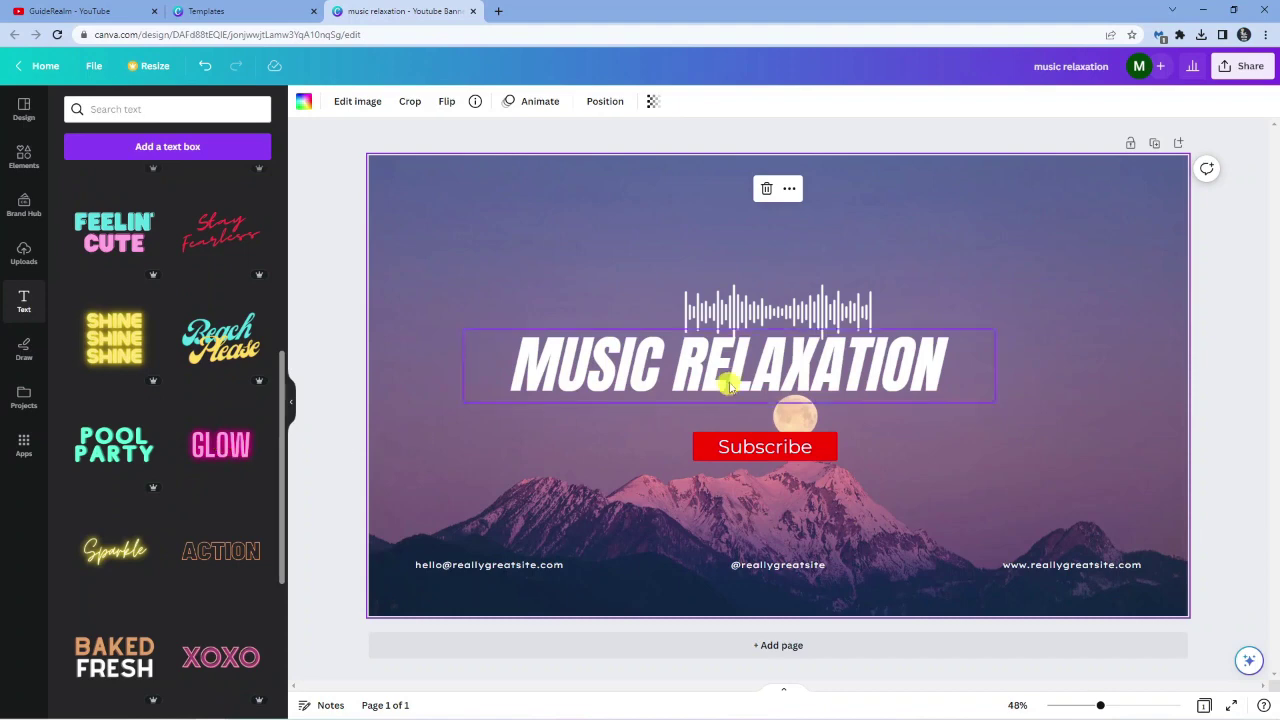
drag(728, 380, 544, 288)
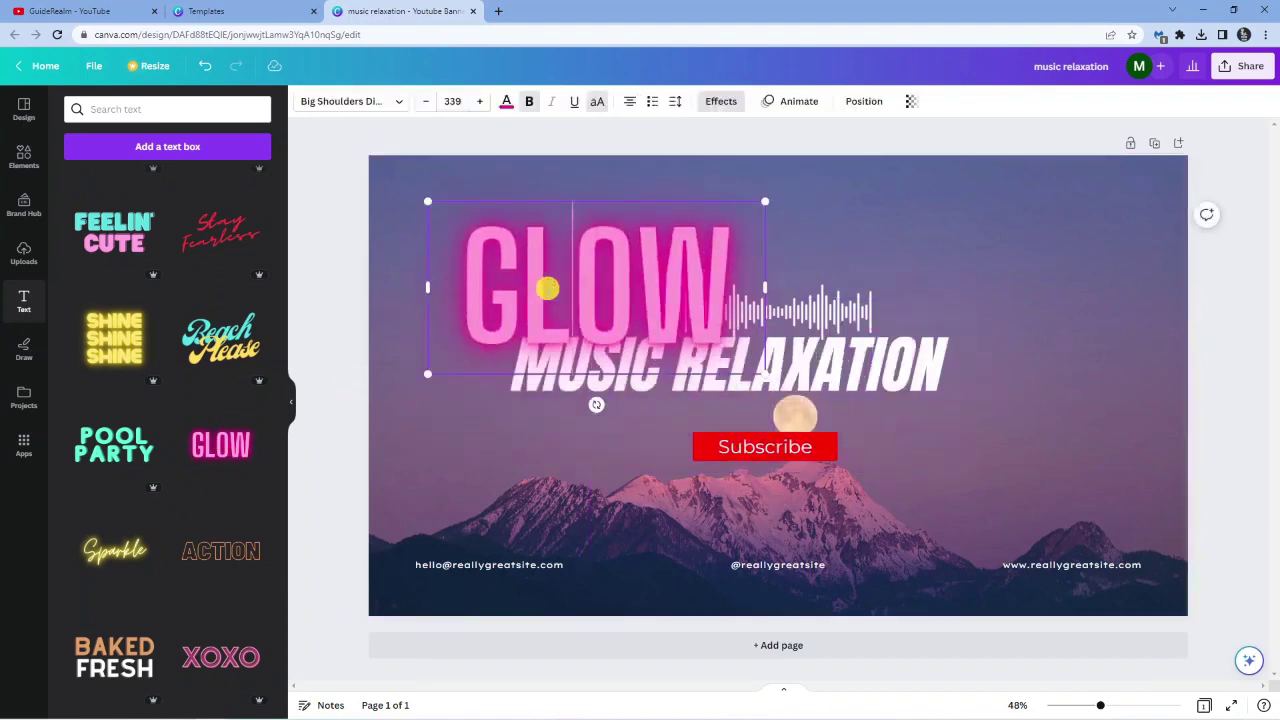
- Replace the GLOW text with 'TECH TUTOR', removing the stray trailing T
double_click(544, 288)
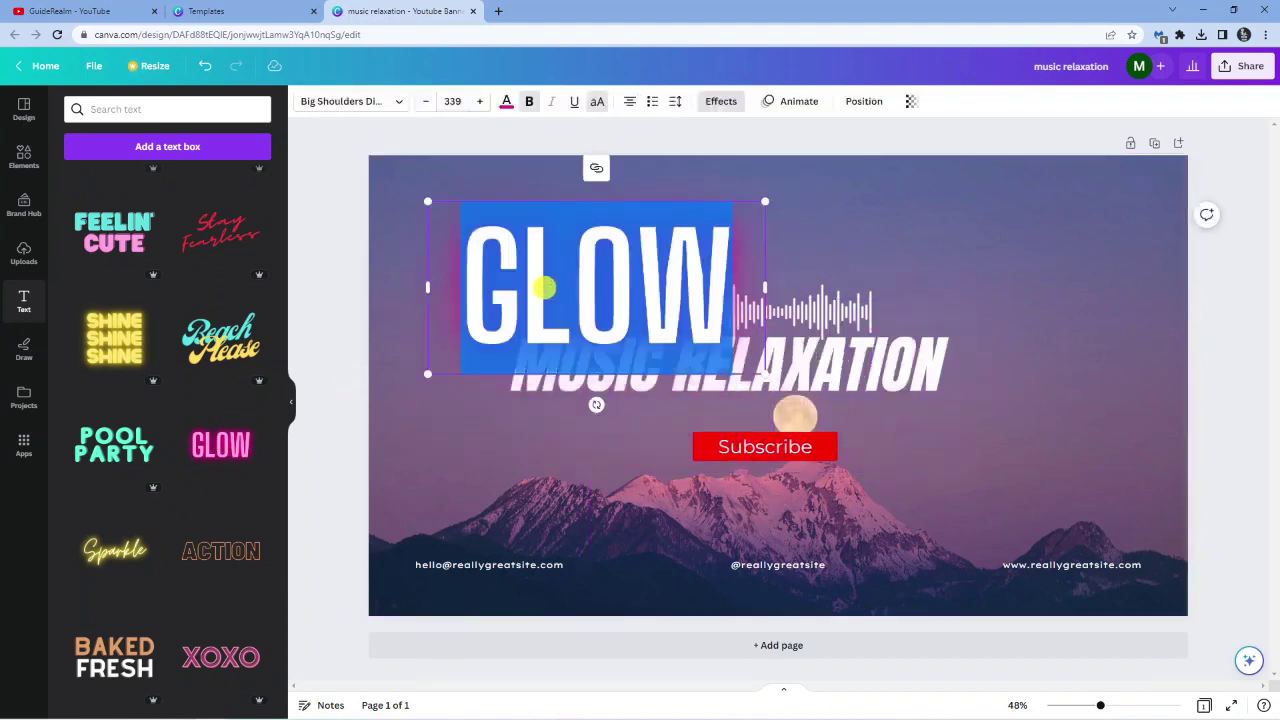
text(TECG)
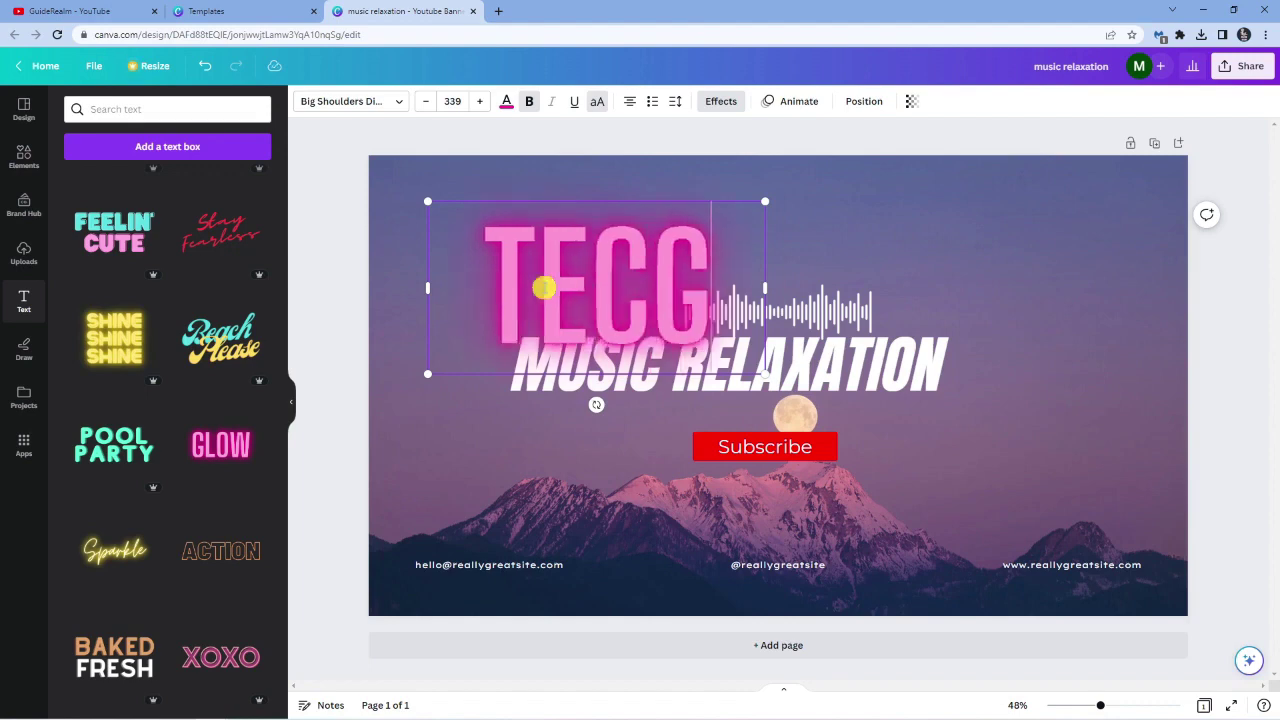
key(BackSpace)
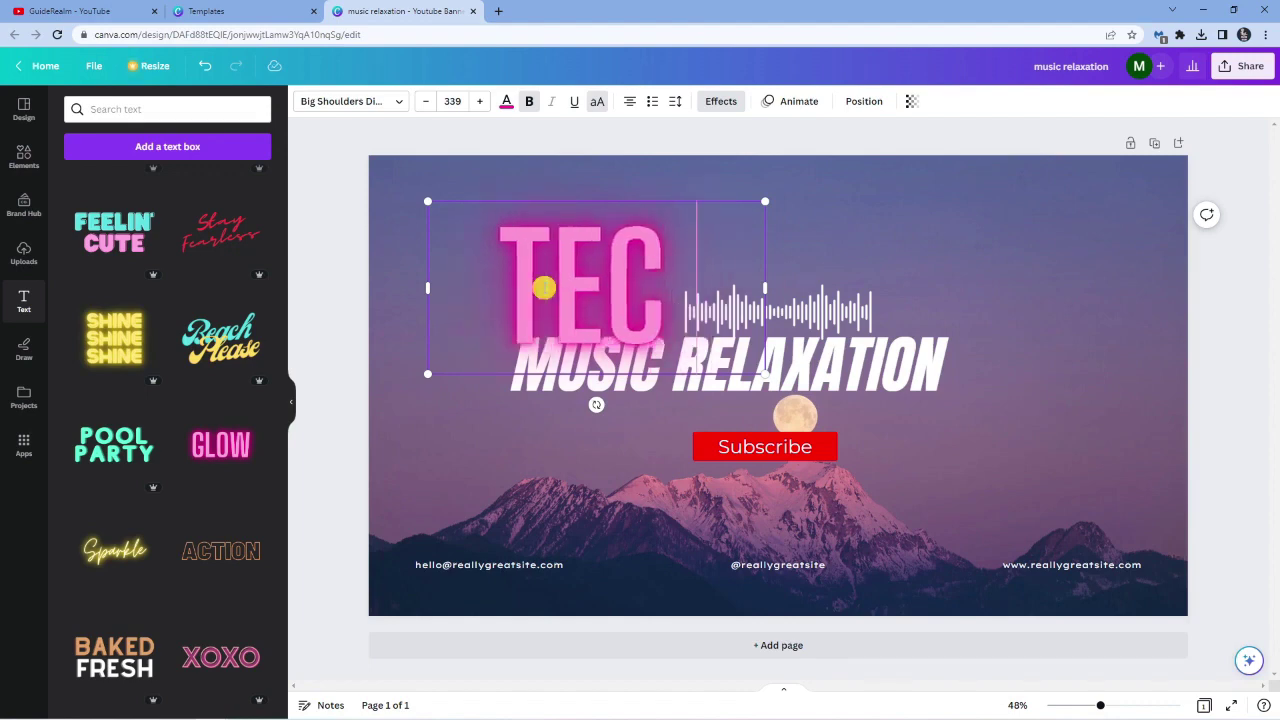
text(H)
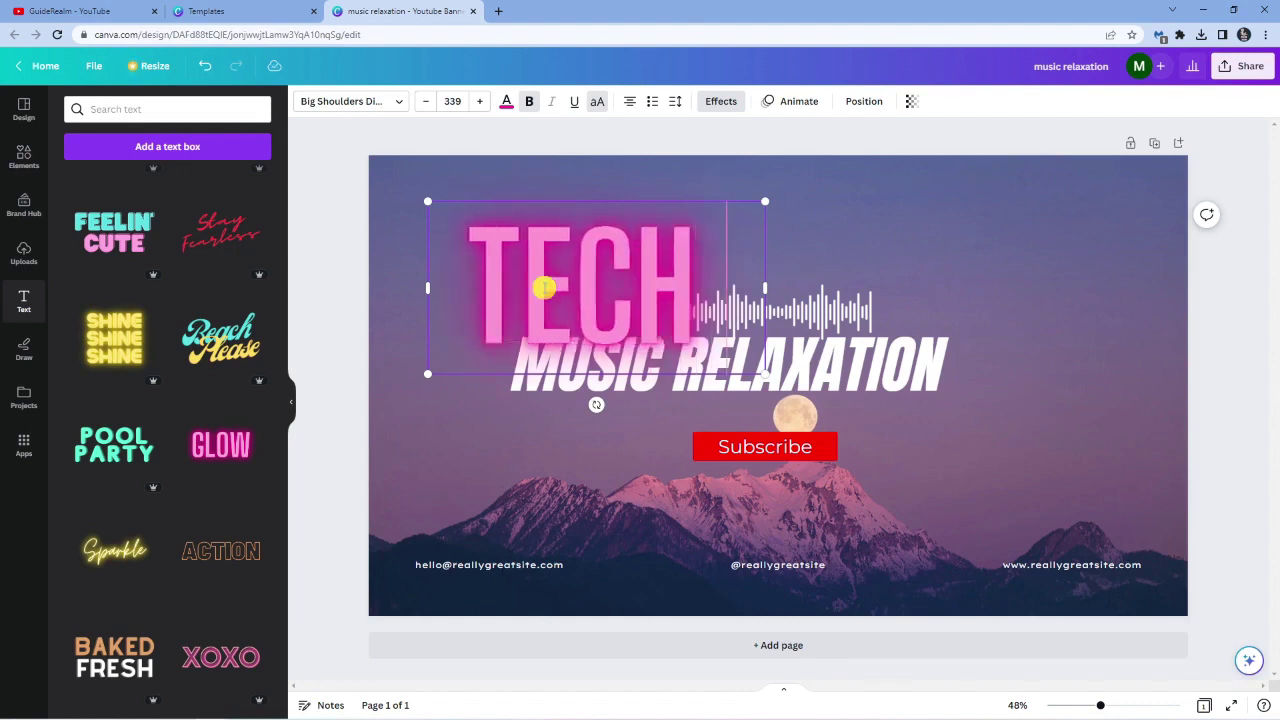
text( TUTOR T)
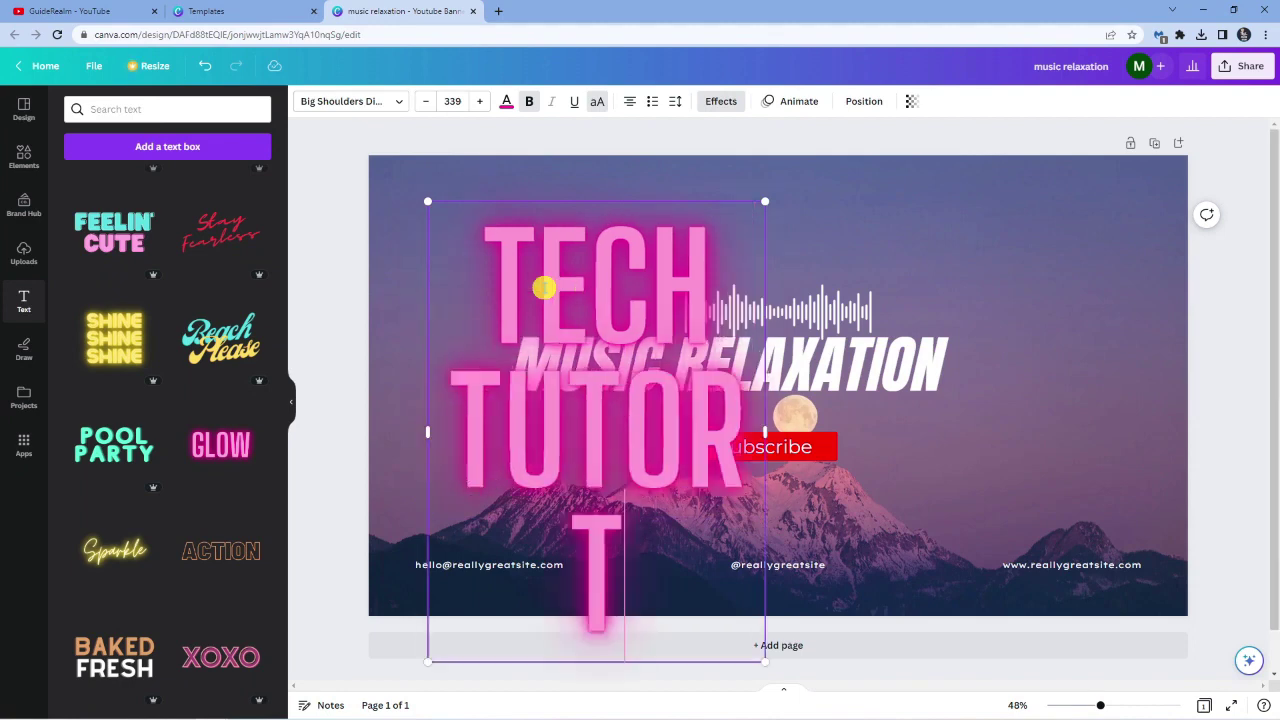
key(BackSpace)
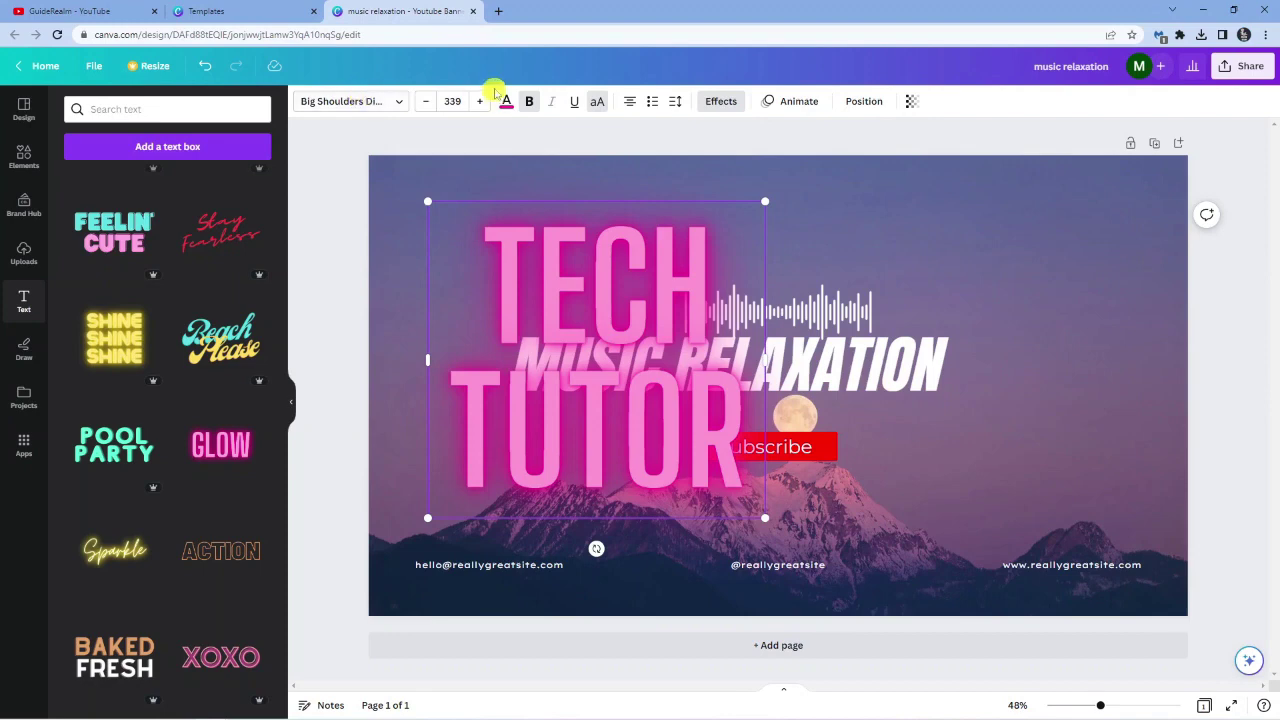
click(628, 341)
click(820, 316)
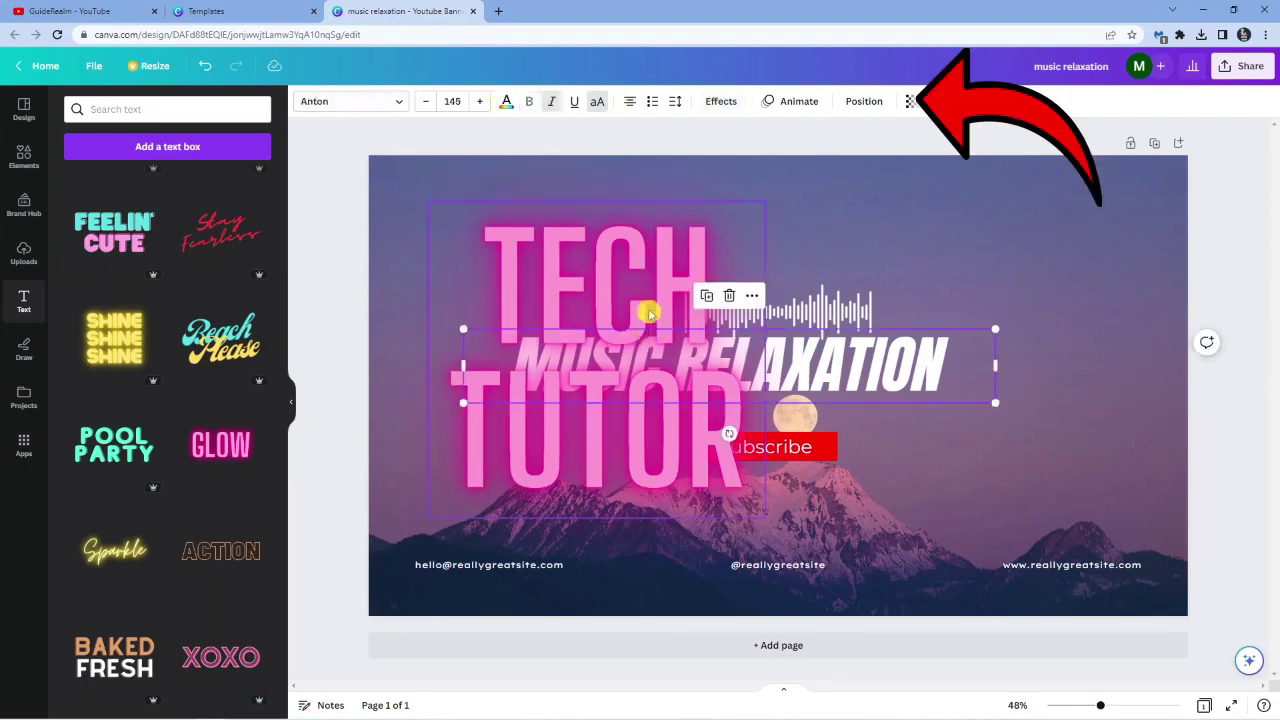
- Nudge TECH TUTOR right and recolour it light blue
click(649, 314)
drag(493, 275, 556, 251)
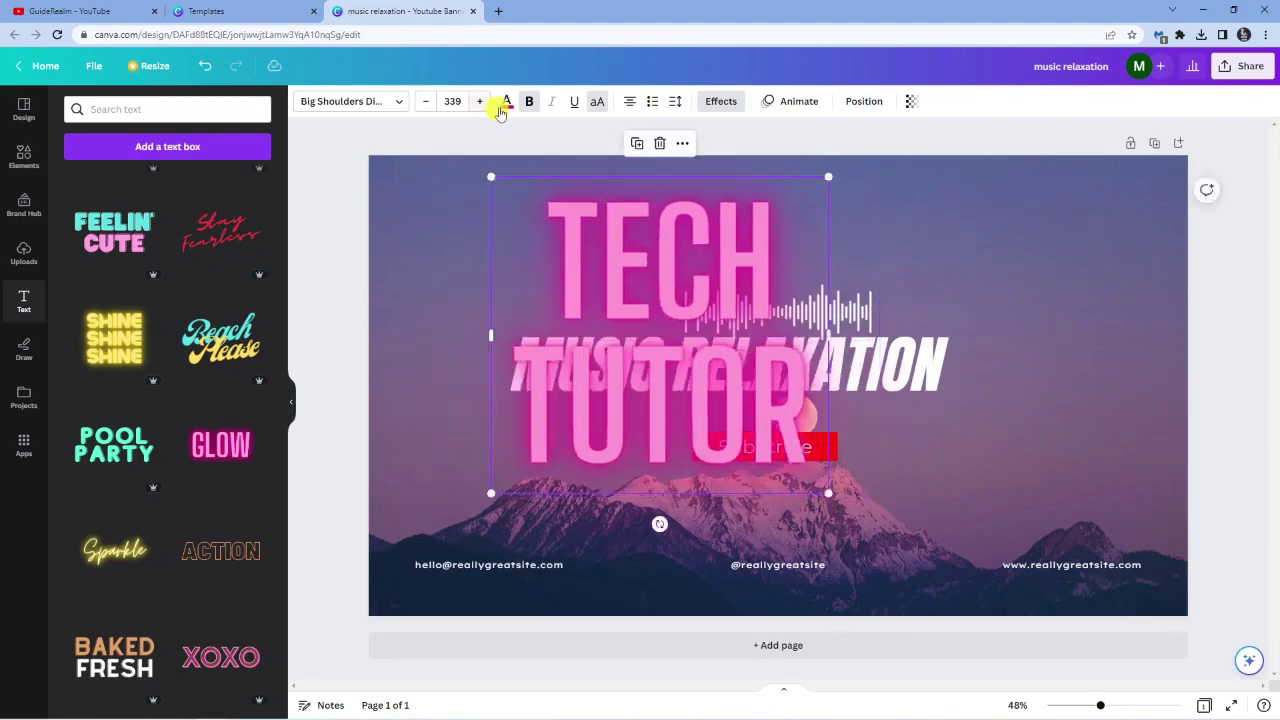
click(505, 101)
right_click(502, 106)
click(508, 107)
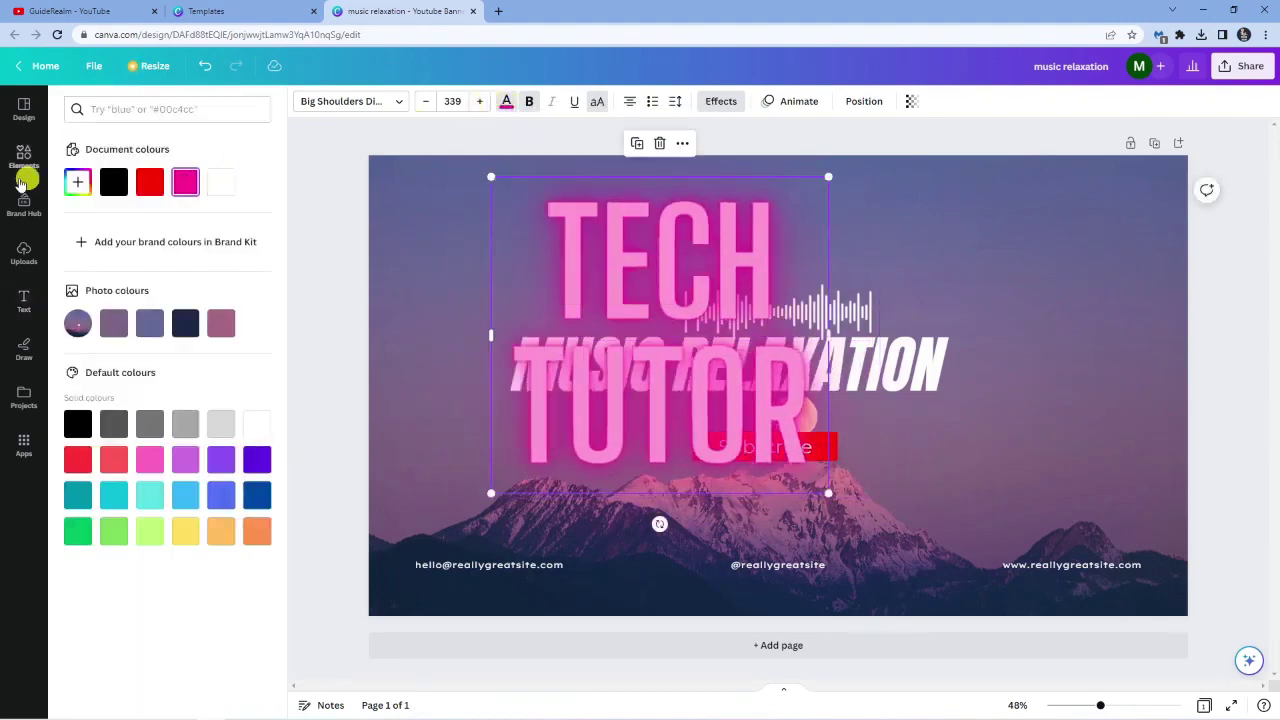
click(185, 492)
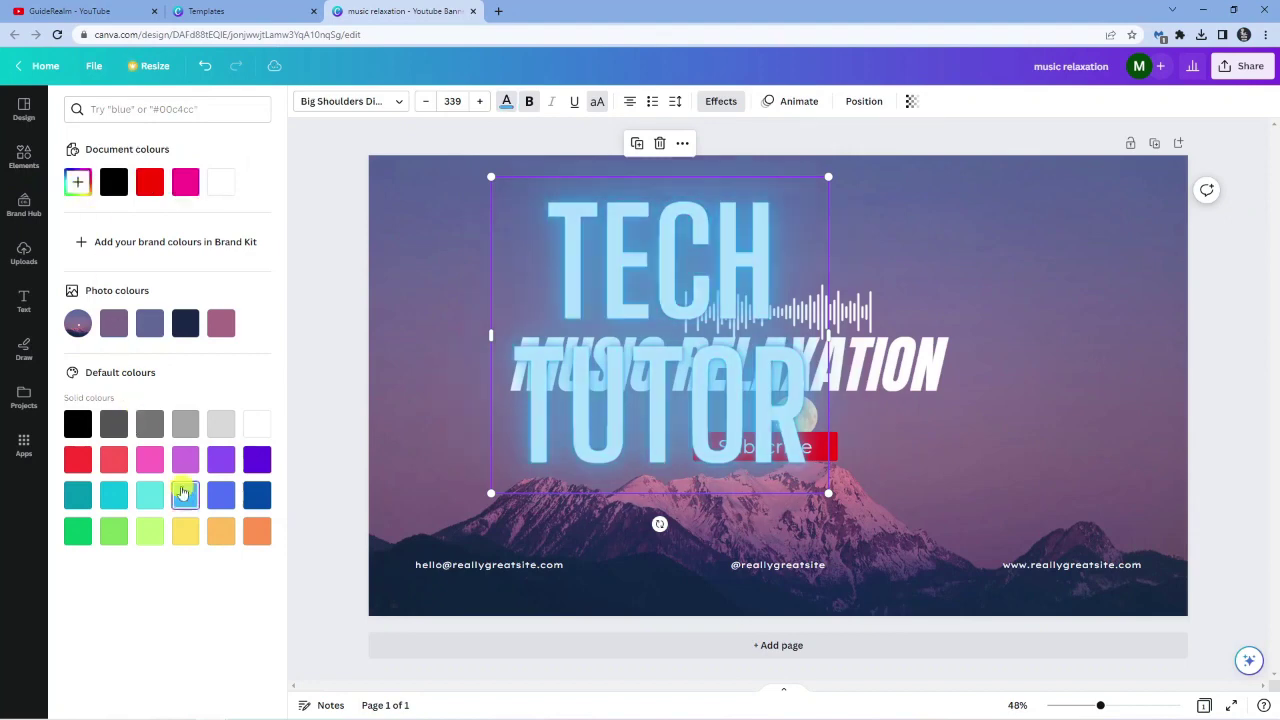
- Move the TECH TUTOR title over to the banner's right side
drag(686, 277, 908, 302)
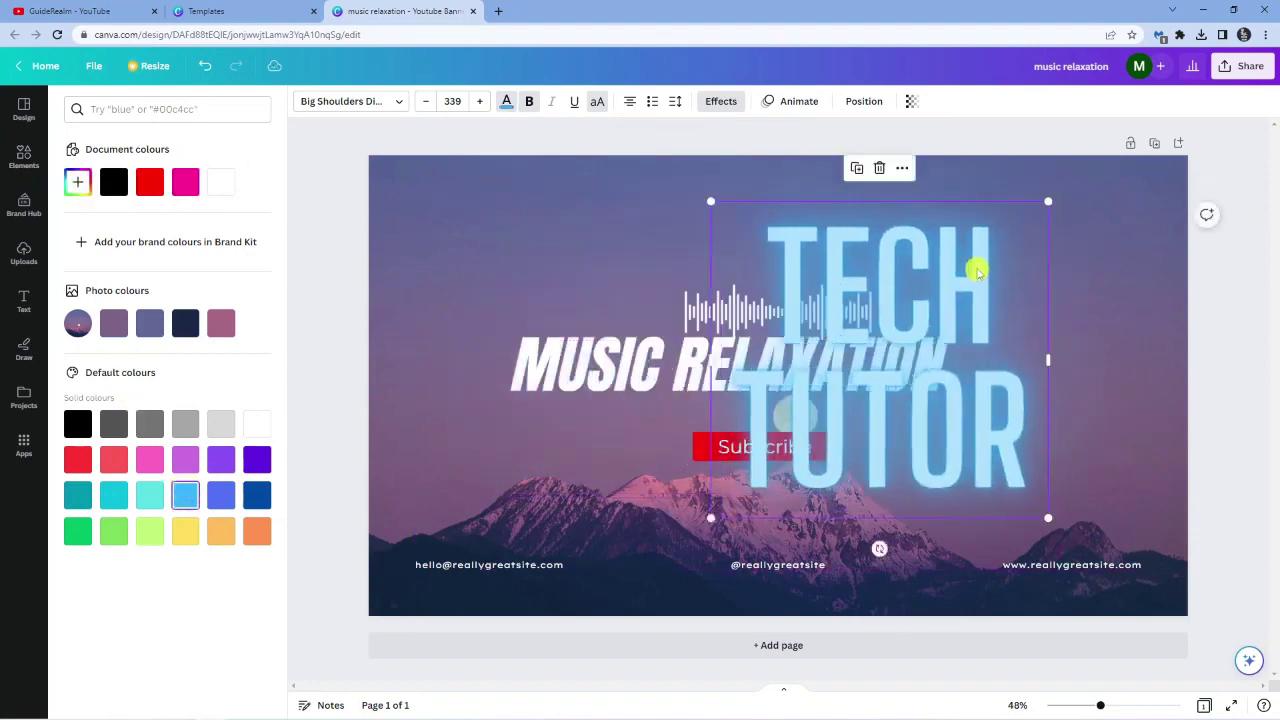
click(683, 275)
click(808, 280)
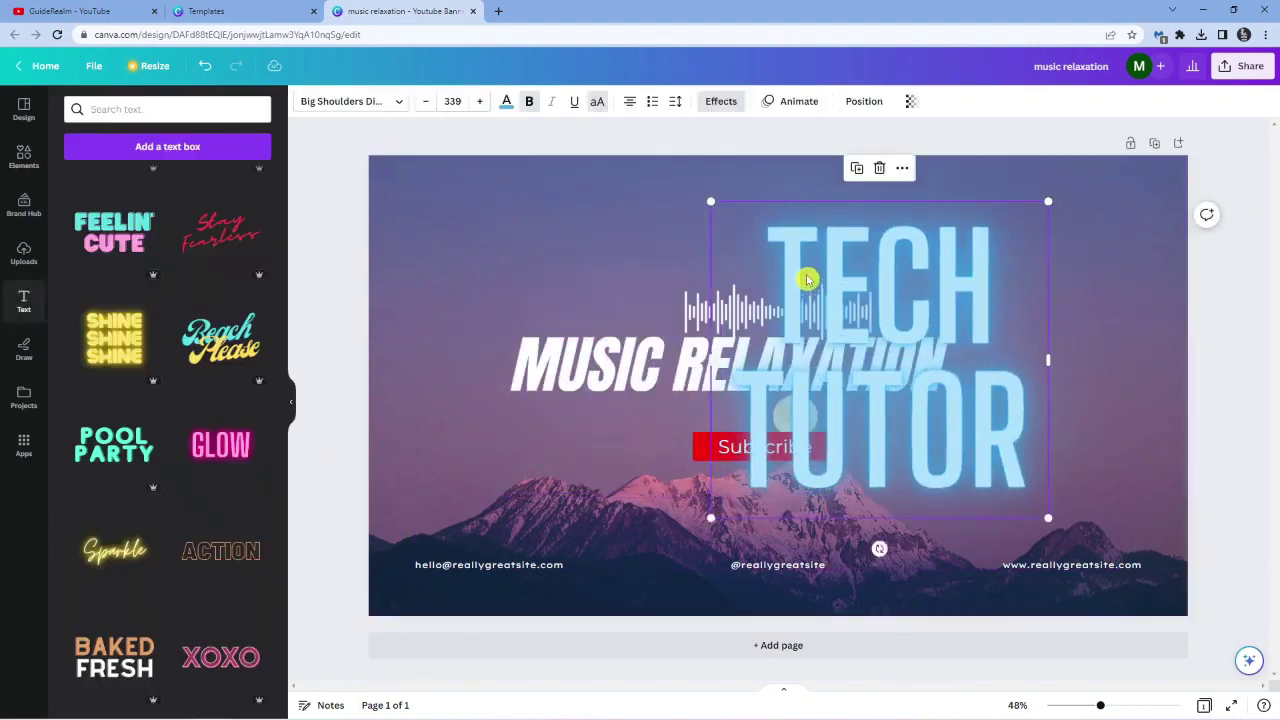
- Set TECH TUTOR's text effect back to None, leaving flat blue lettering
click(721, 101)
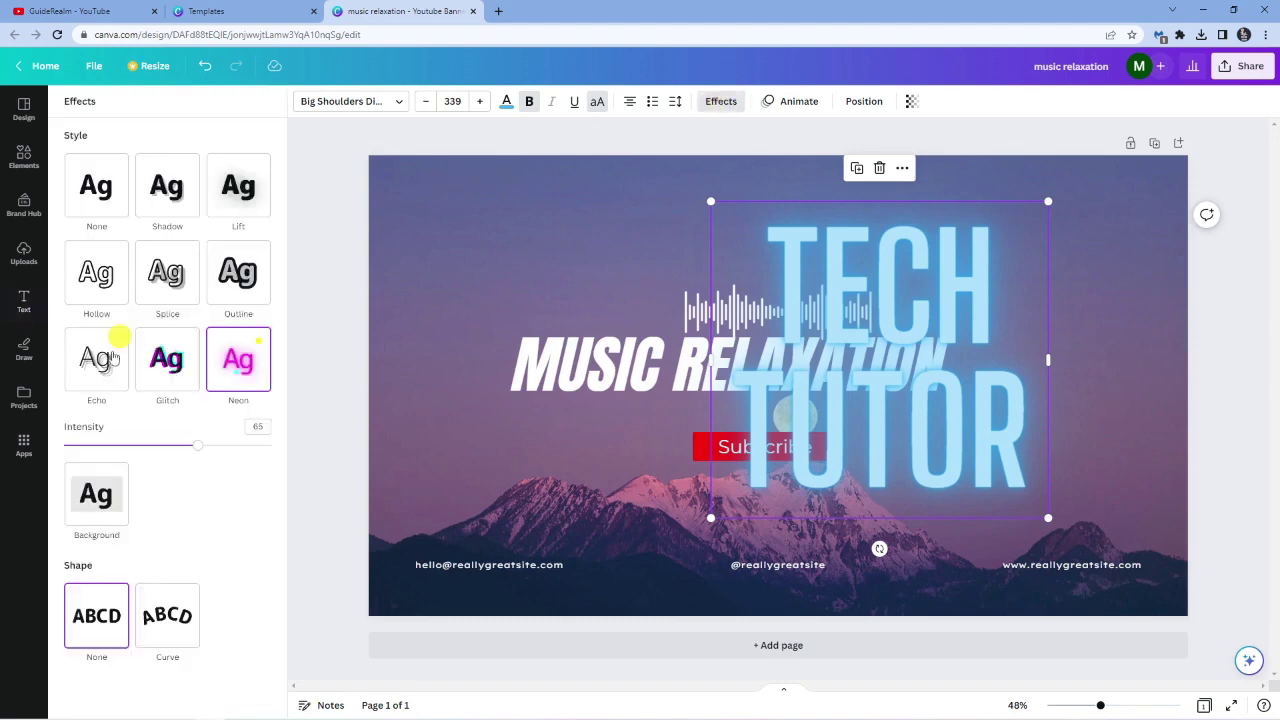
click(243, 272)
key(ctrl+z)
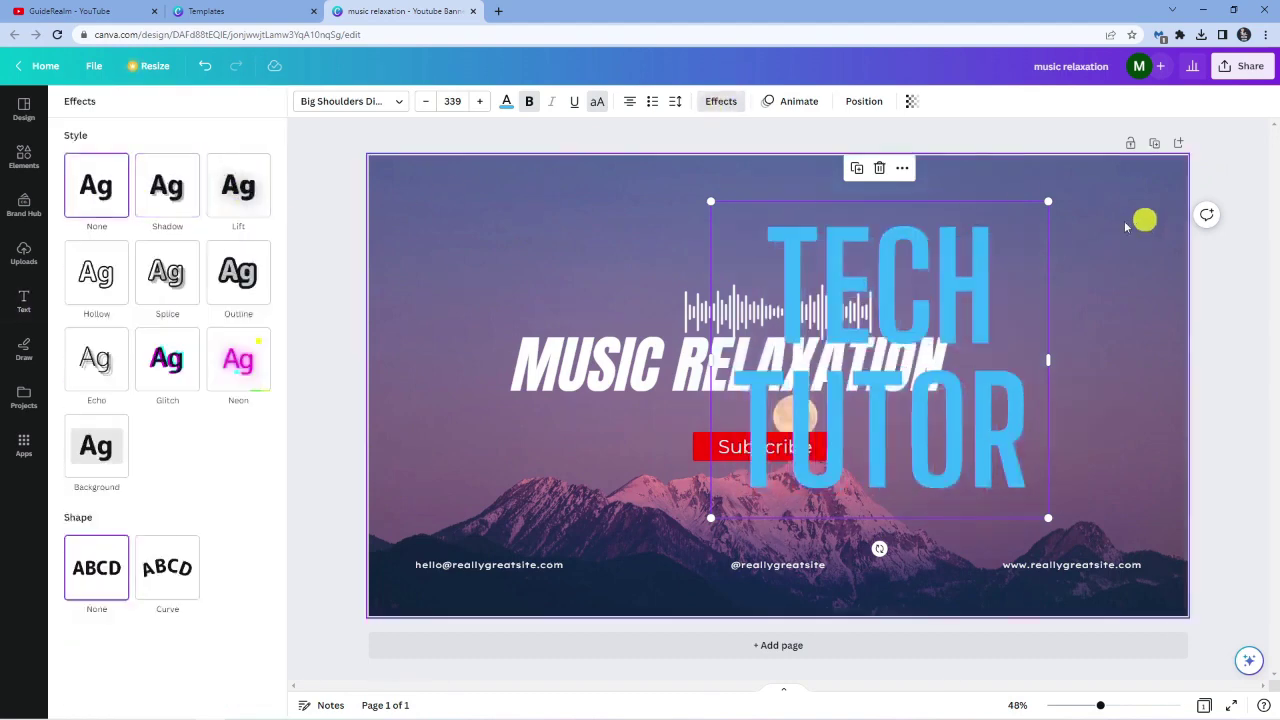
click(486, 229)
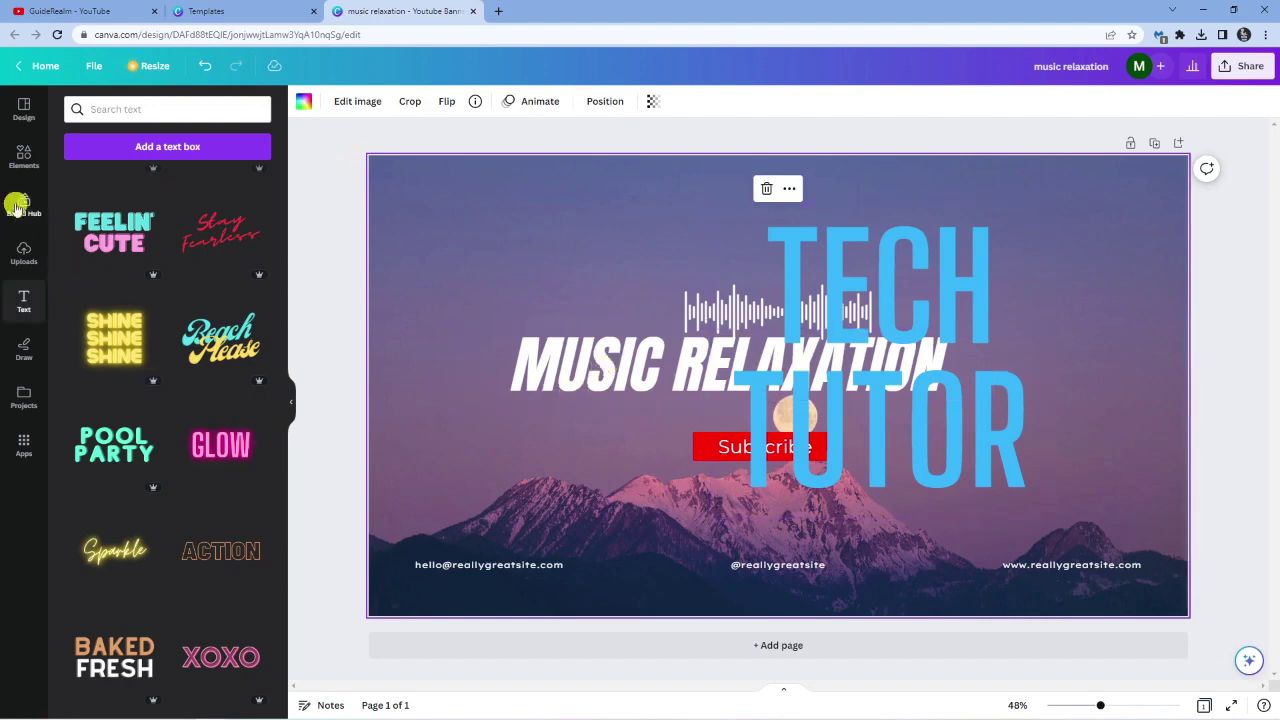
- Search the elements library for 'radio' and show the Graphics results
click(25, 257)
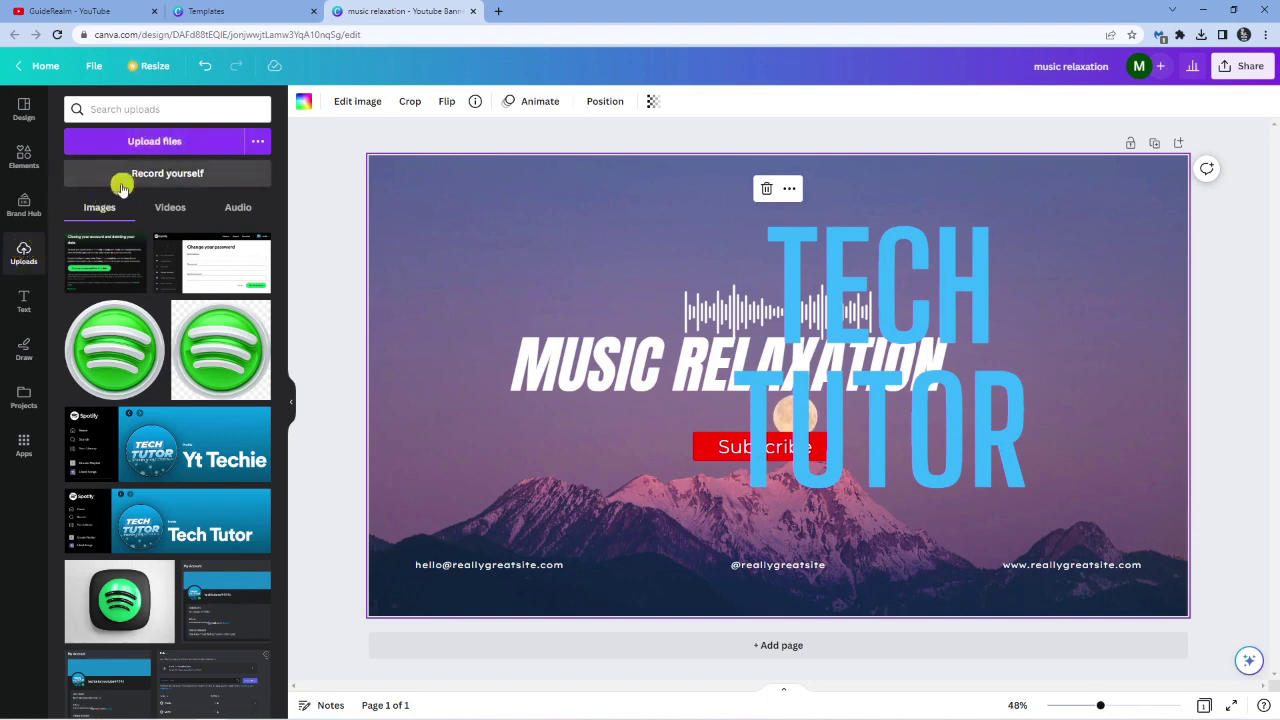
click(25, 157)
click(178, 108)
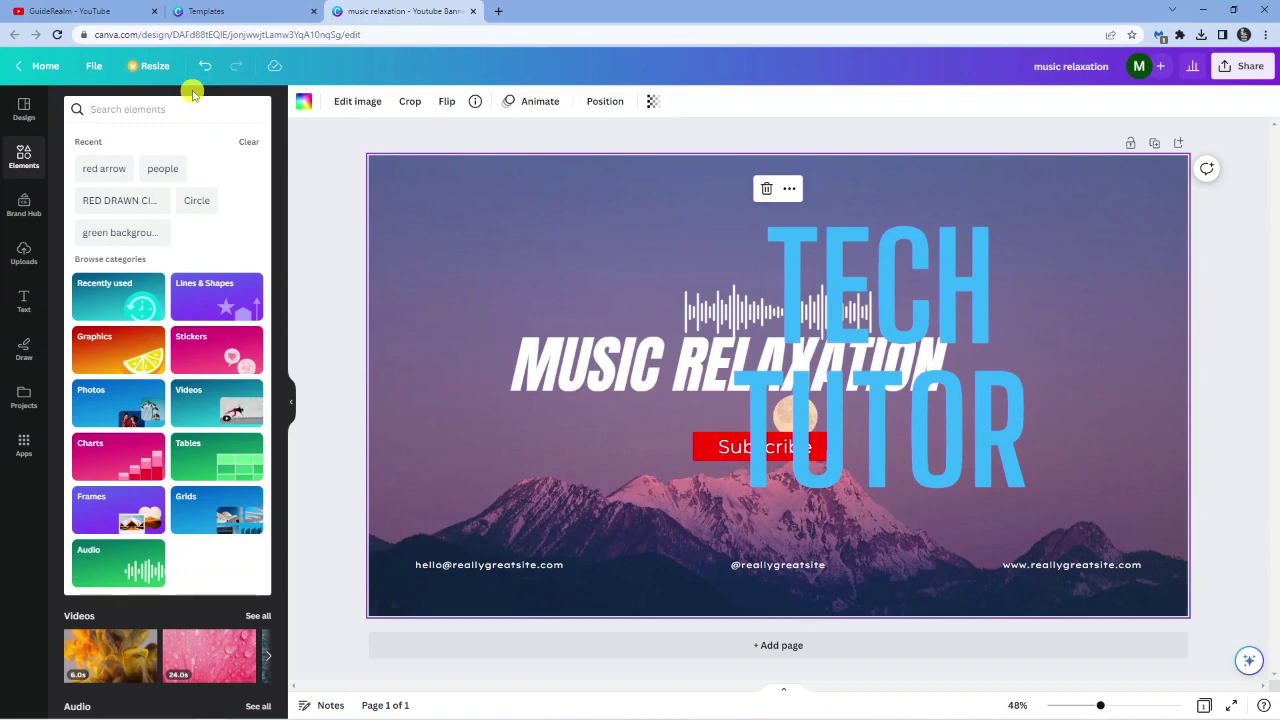
text(radio)
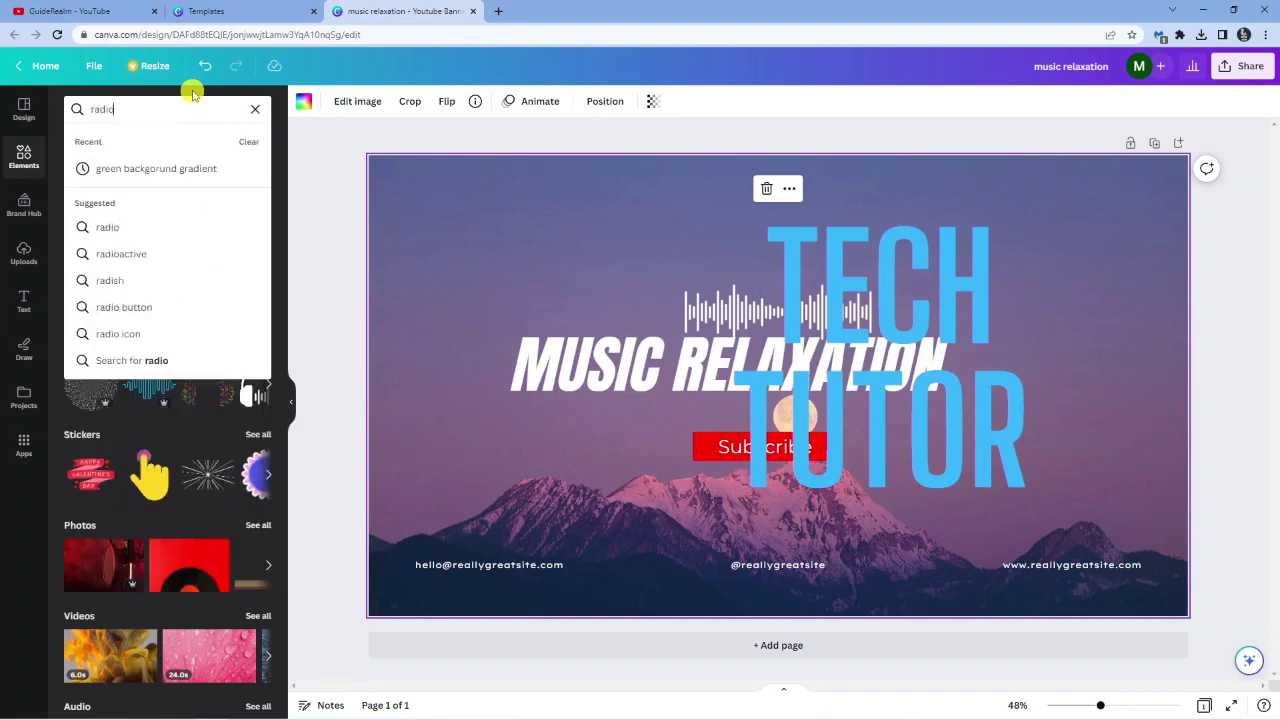
key(Return)
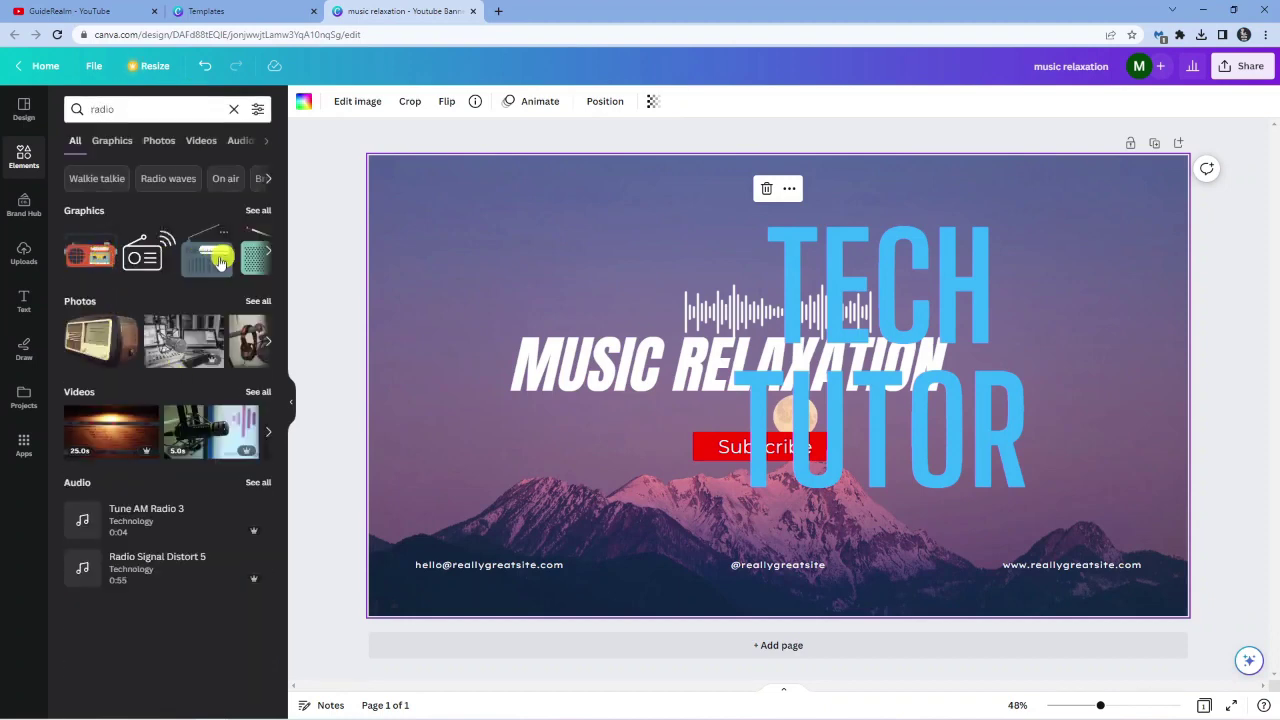
click(268, 250)
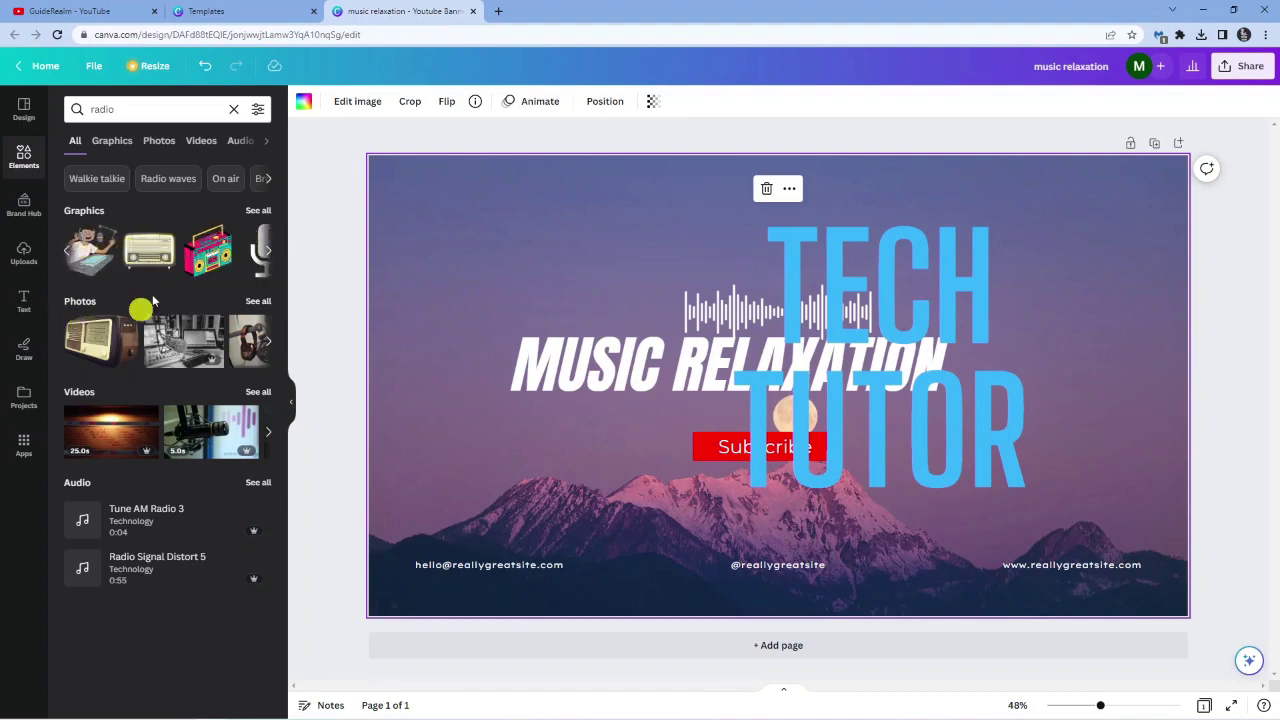
click(257, 301)
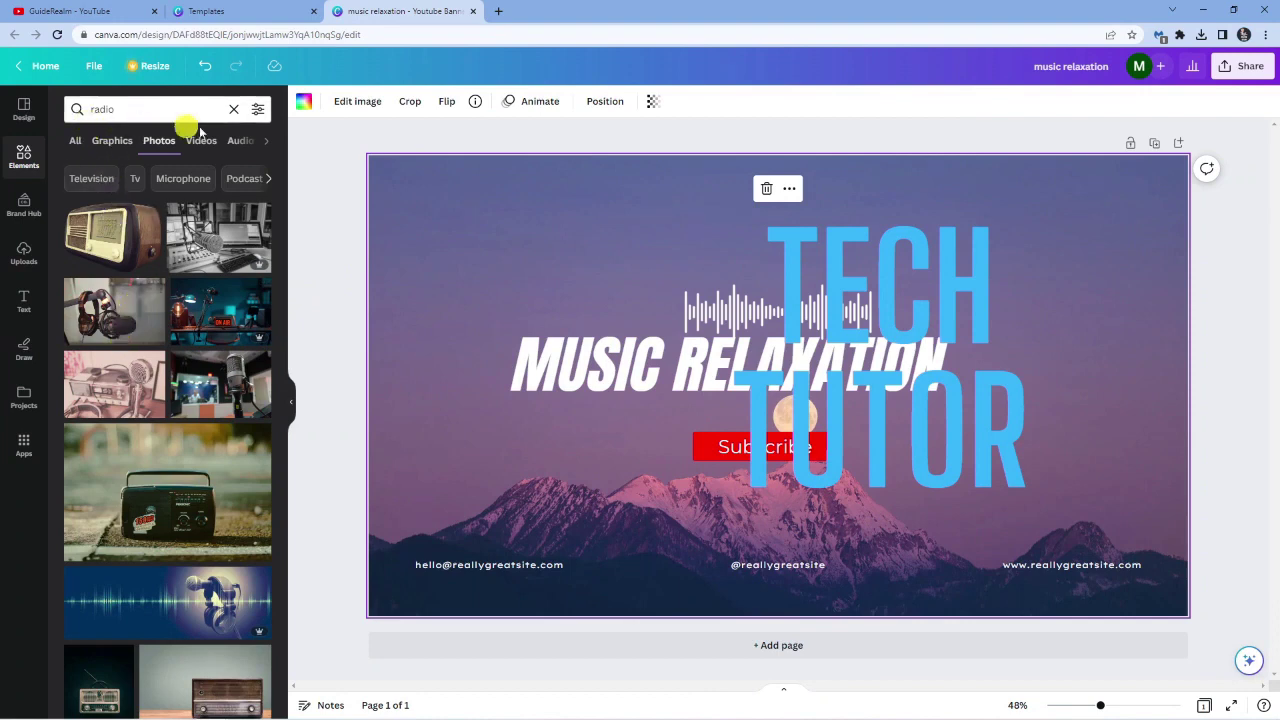
click(112, 140)
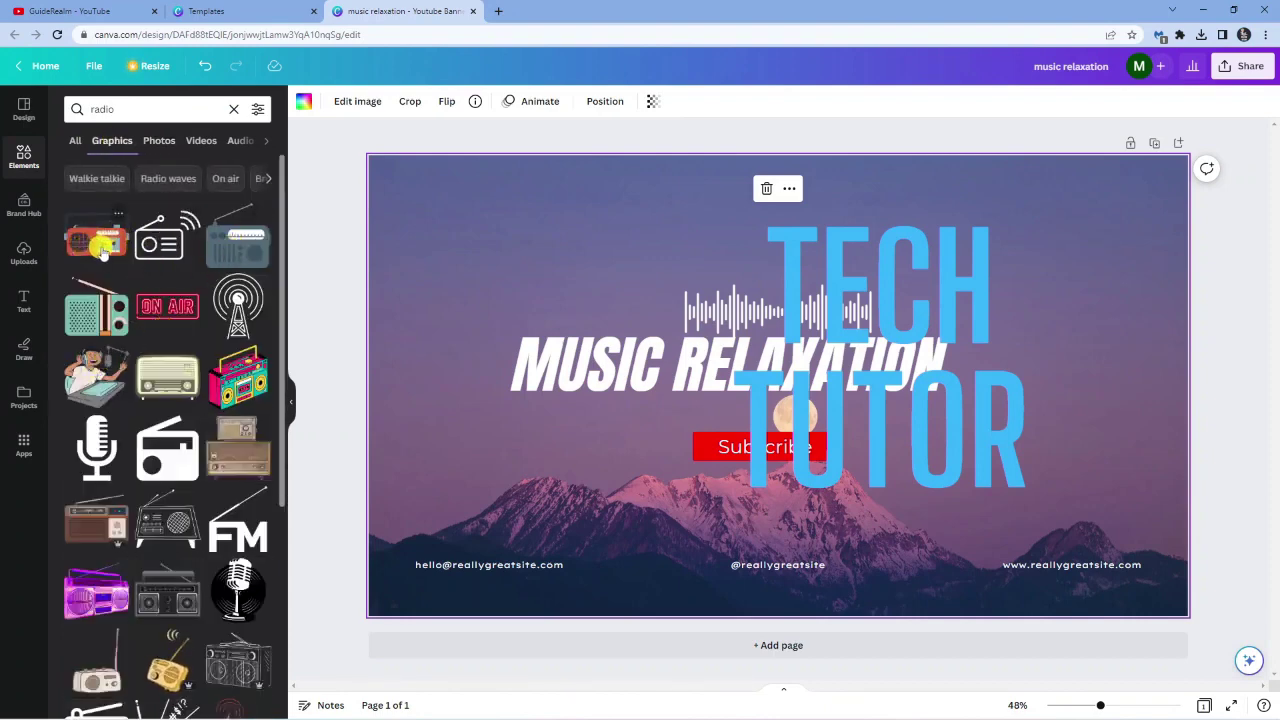
- Add the orange radio graphic, shrink it and place it on the left
click(100, 250)
drag(700, 400, 481, 440)
drag(692, 310, 585, 400)
drag(516, 448, 520, 462)
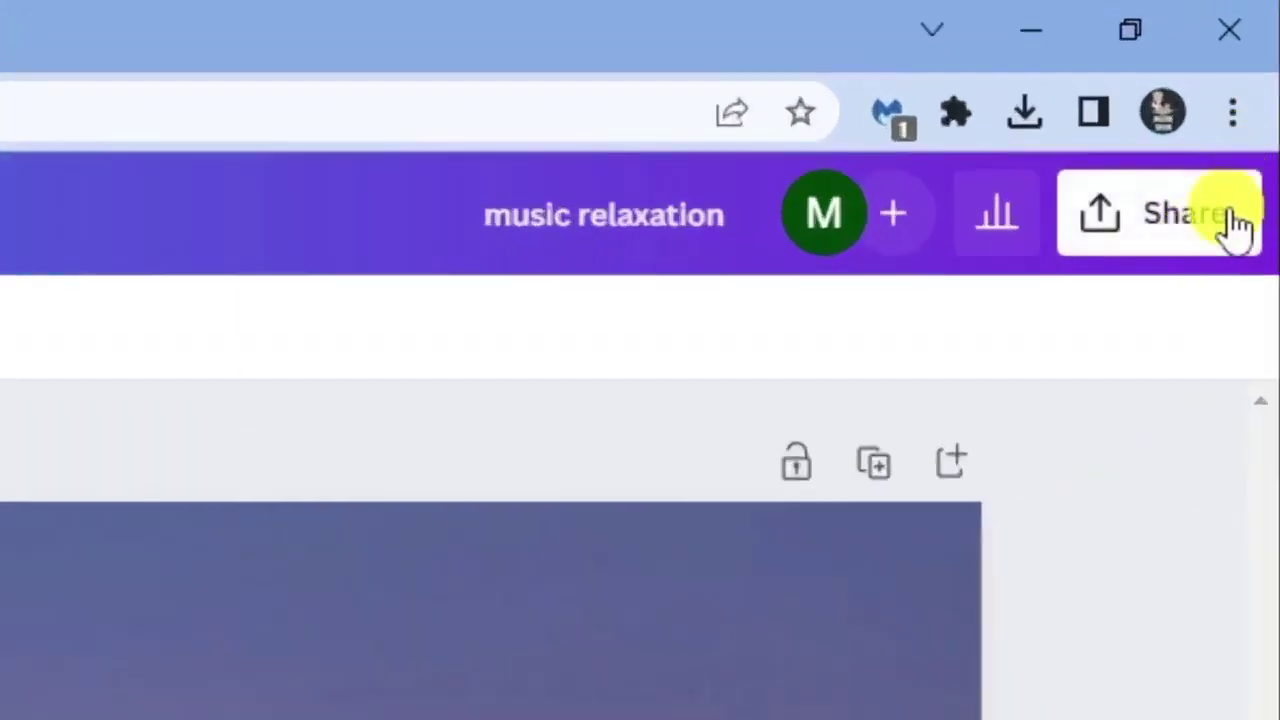
- Download the banner as a PNG file at 2560 × 1440 px
click(1236, 220)
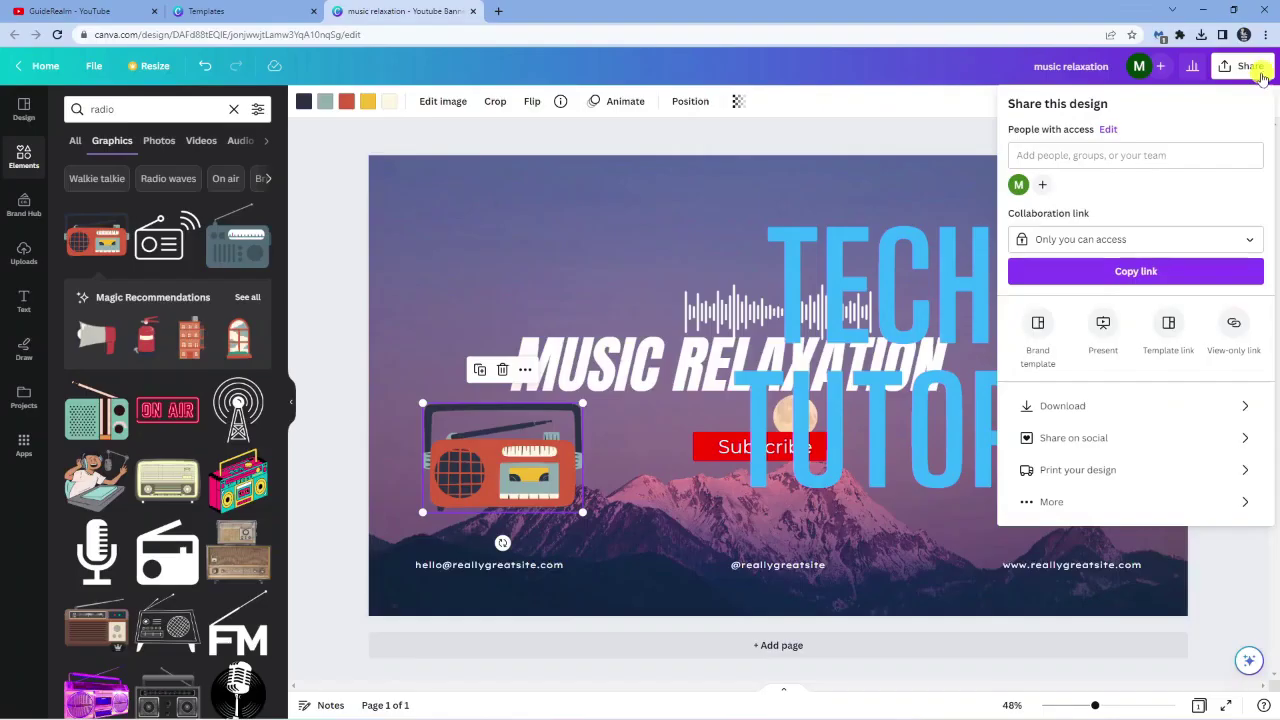
click(1076, 408)
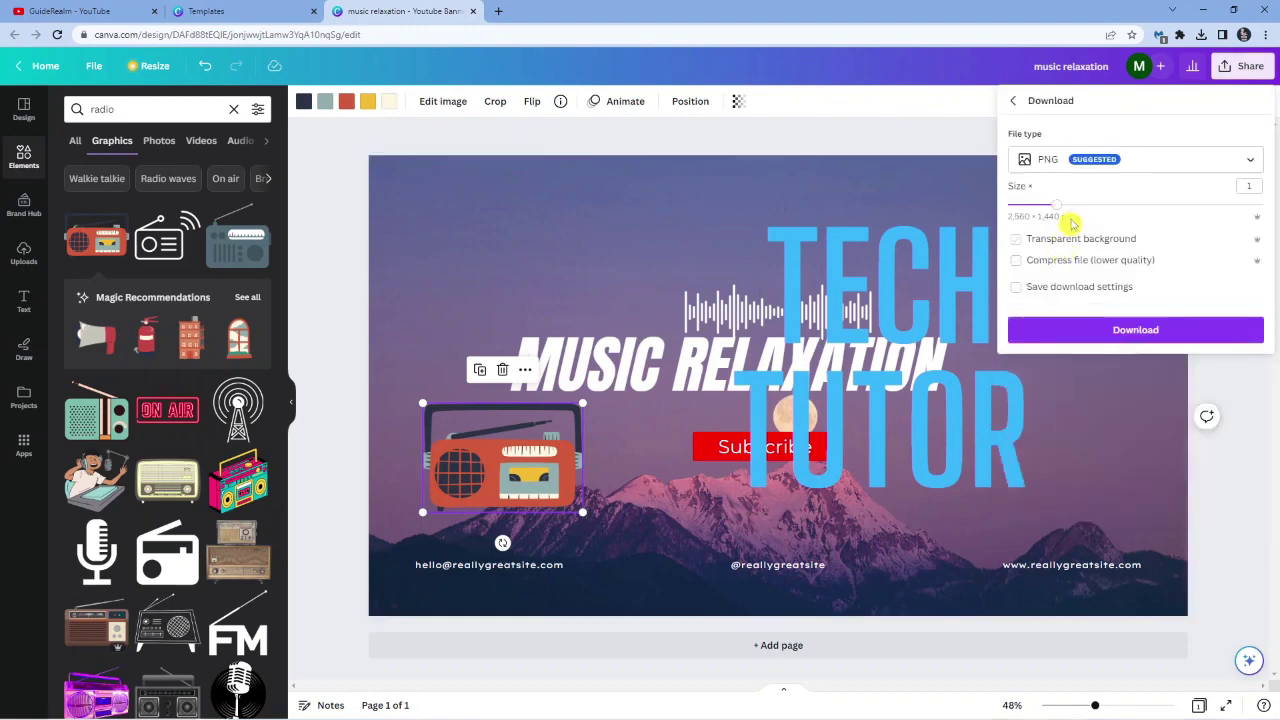
click(1085, 163)
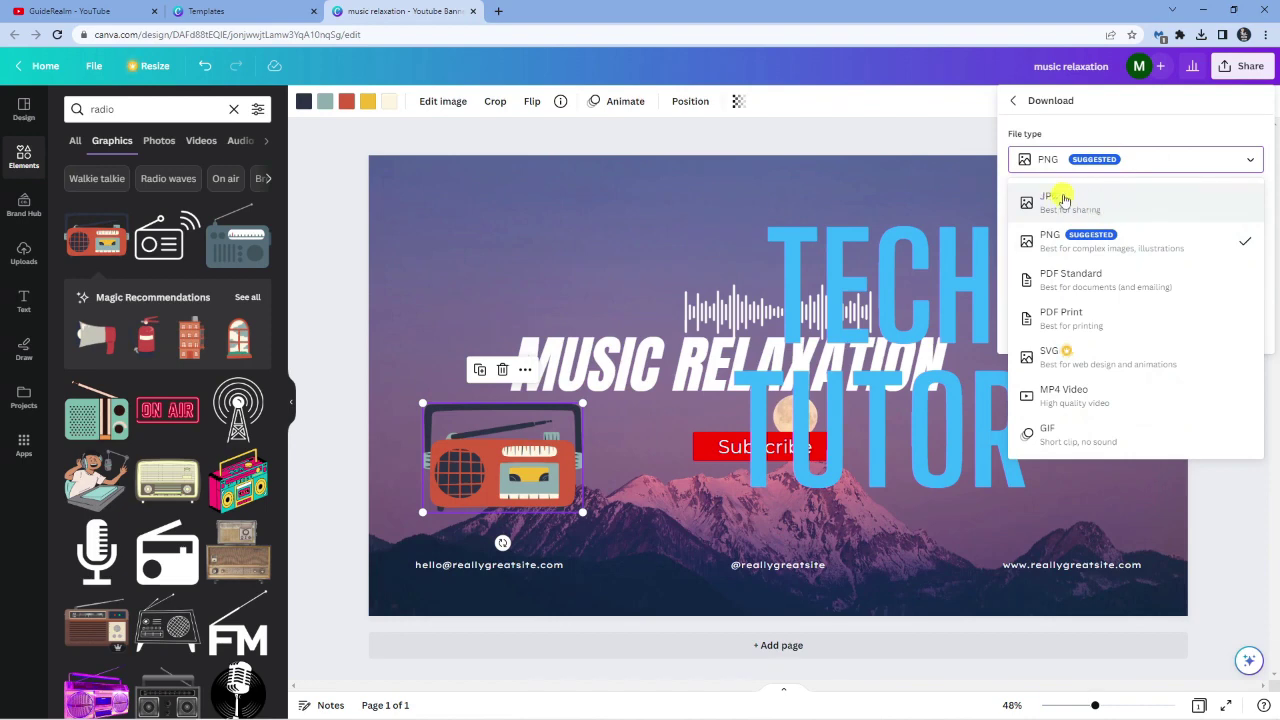
click(1146, 155)
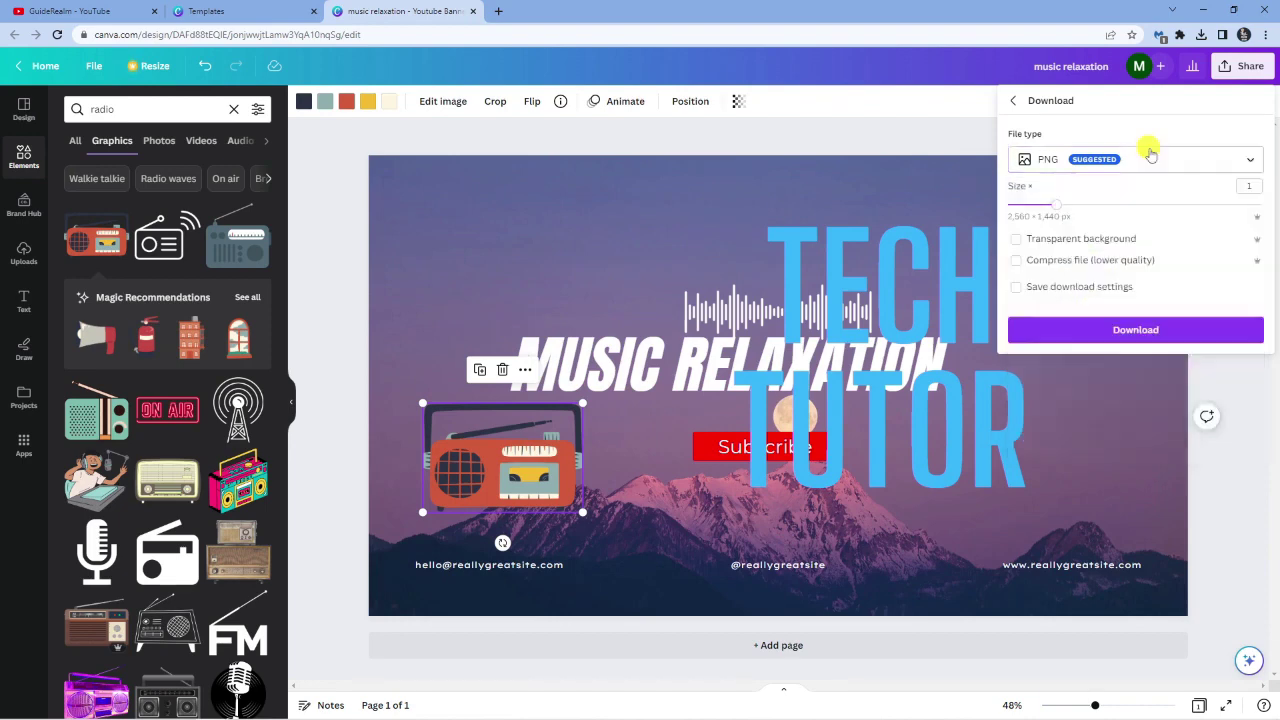
click(1088, 325)
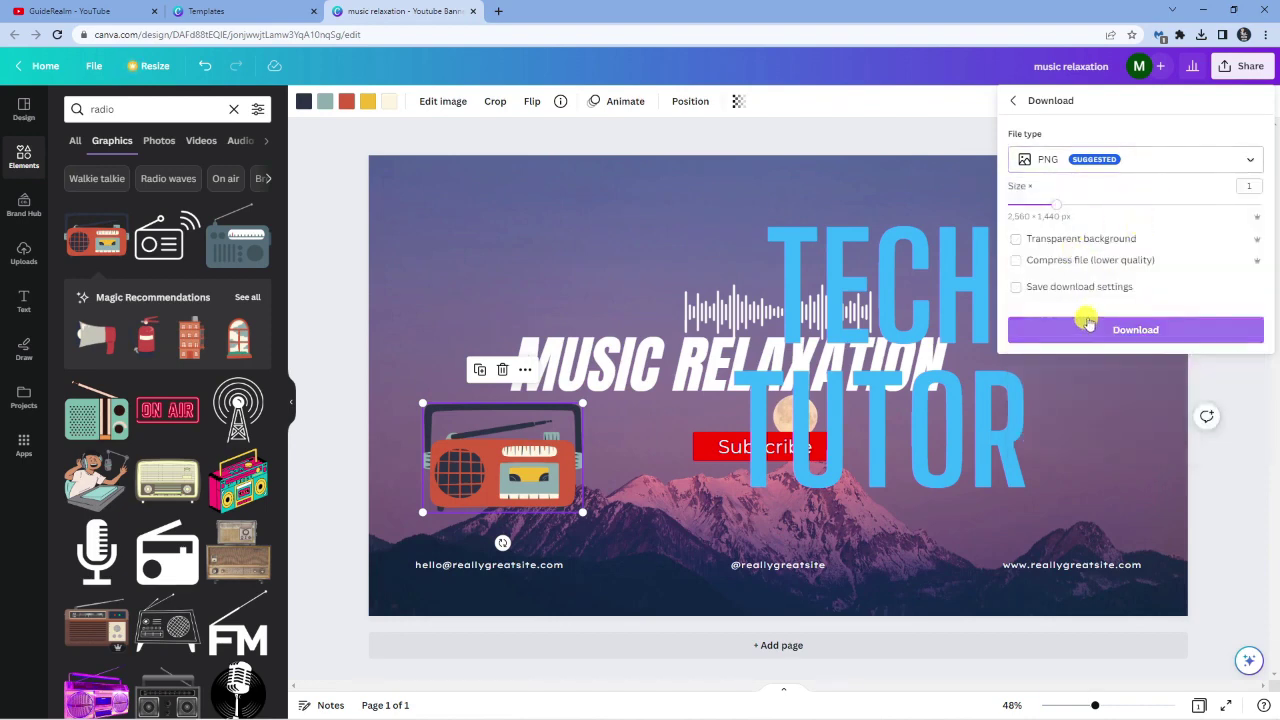